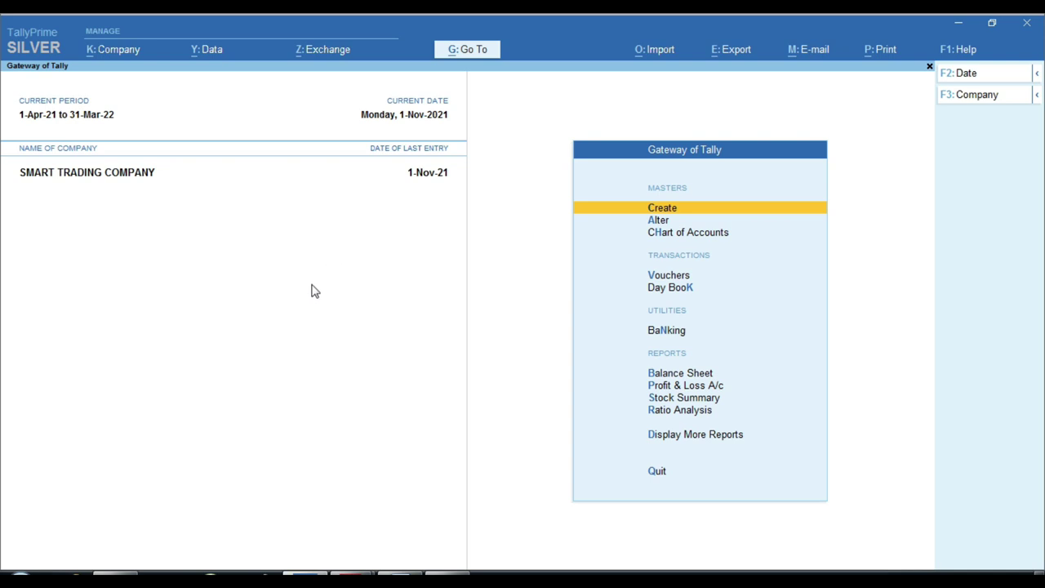
Choose Create, then Ledger in the List of Masters, to get a blank Ledger Creation form
key("ctrl")
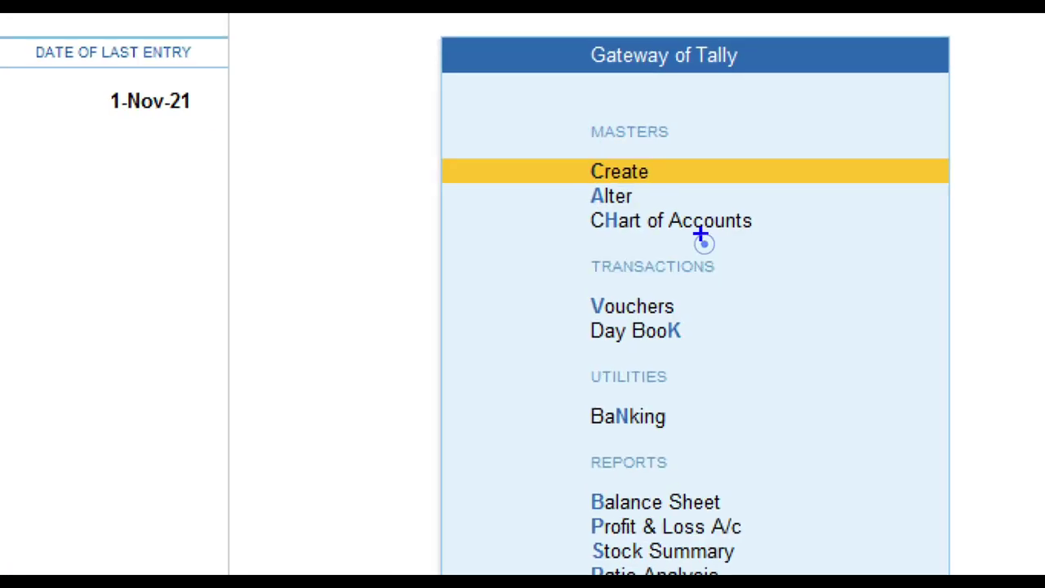
left_click_drag(631, 196, 687, 216)
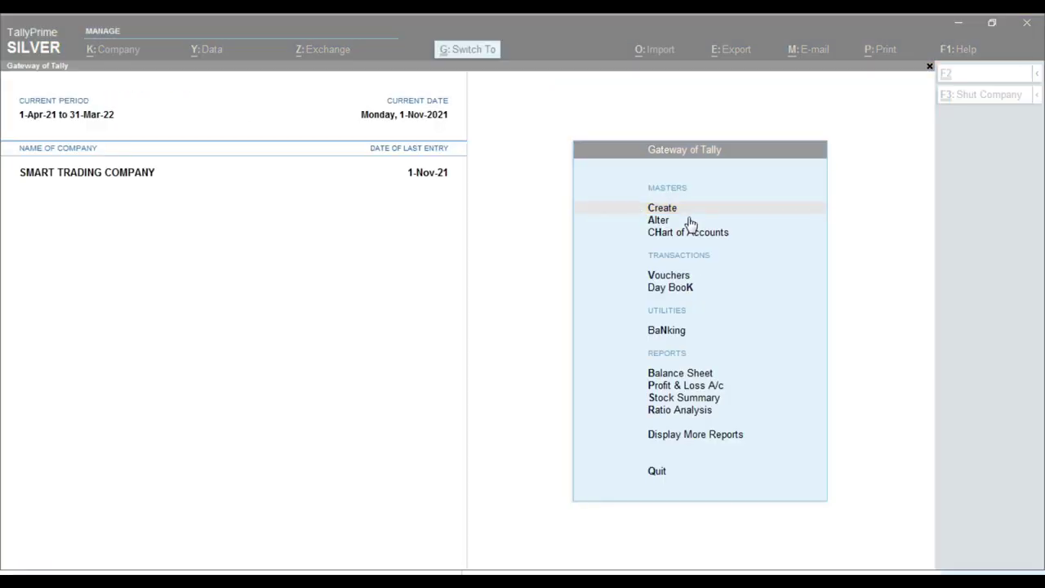
key("Return")
key("Down")
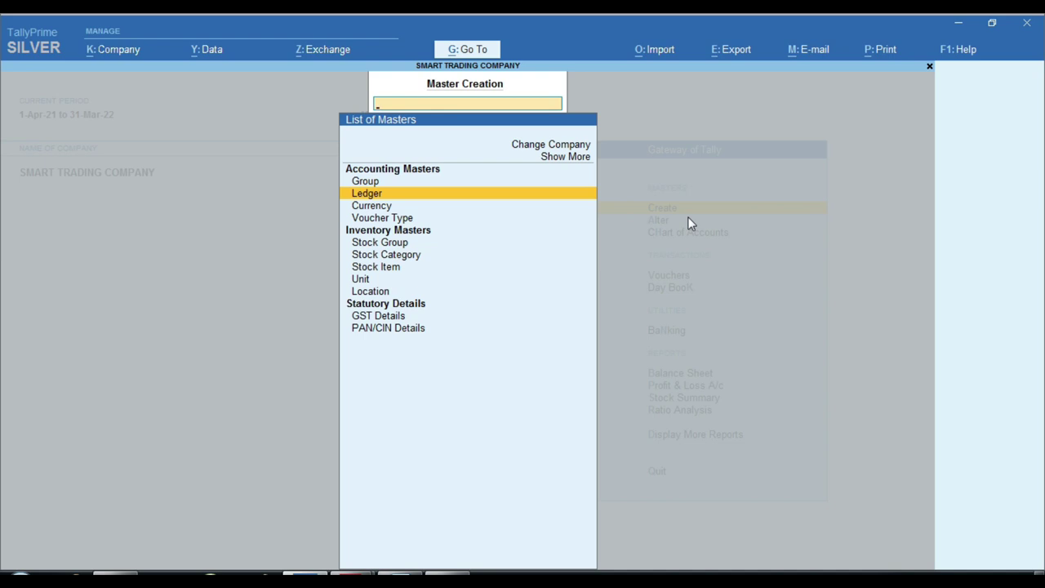
key("Return")
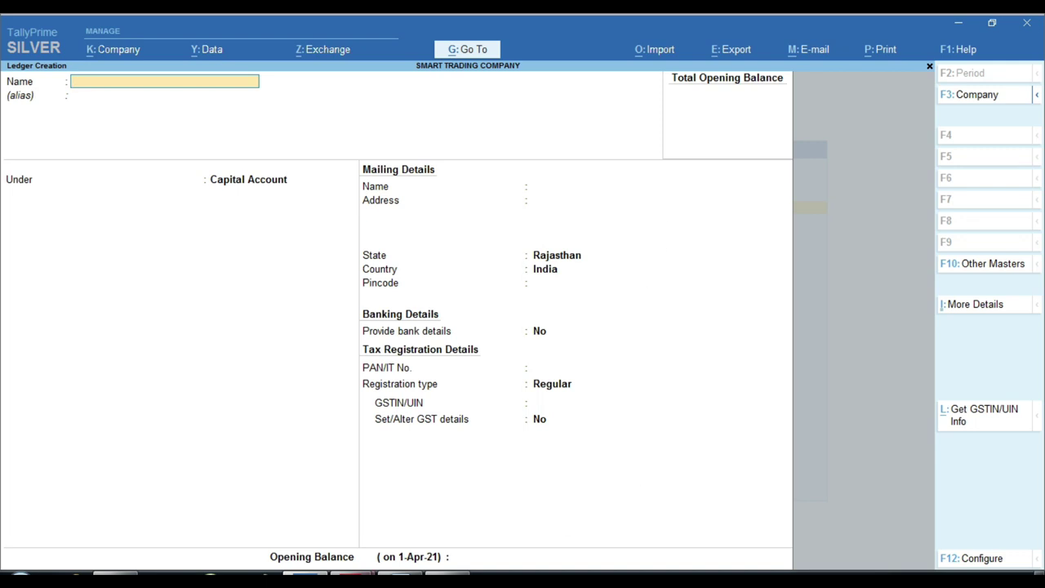
Check the five items on the Sales - 324.pdf invoice, then abandon the TallyPrime ledger form
mouse_move(353, 574)
left_click(292, 508)
scroll(326, 334, "up", 1)
scroll(332, 383, "down", 5)
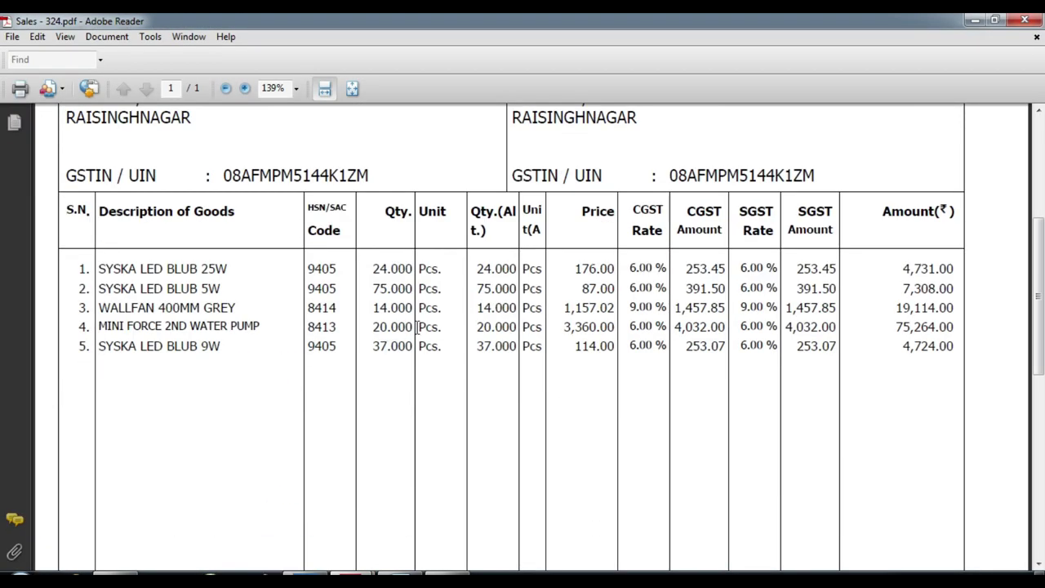
key("alt+Tab")
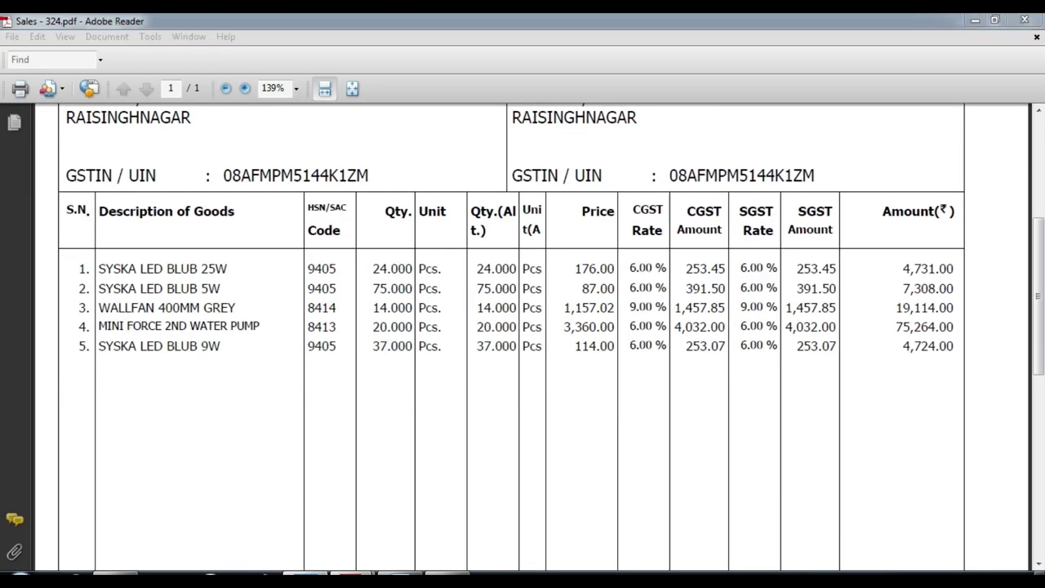
key("Escape")
key("Escape")
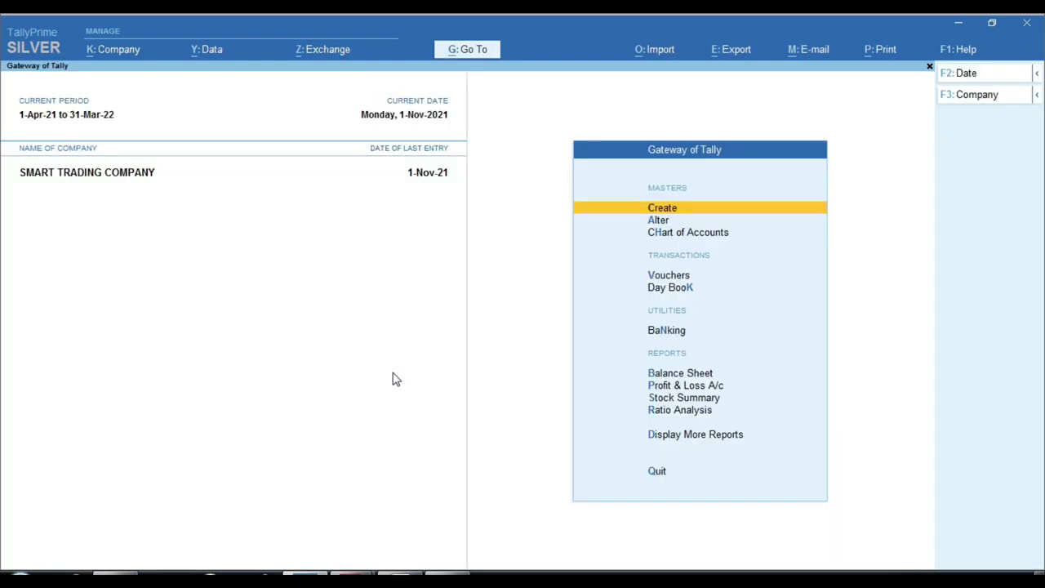
key("p")
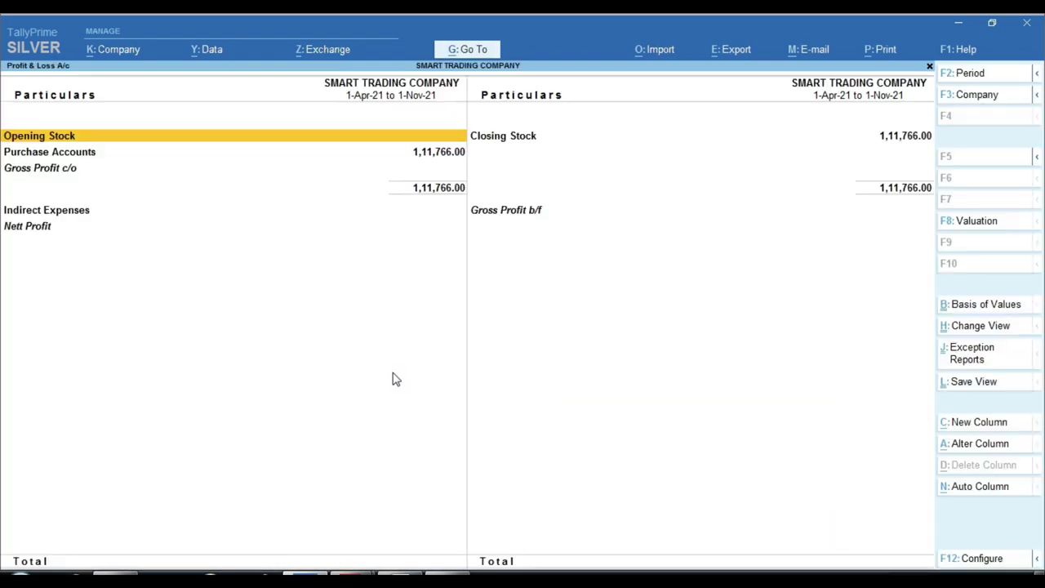
key("alt+F5")
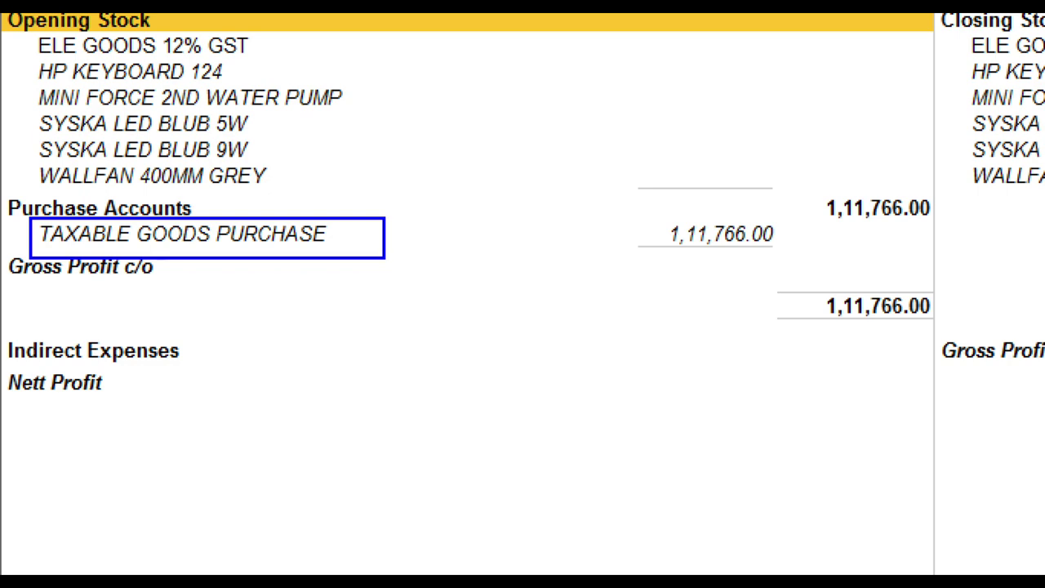
key("Down")
key("Down")
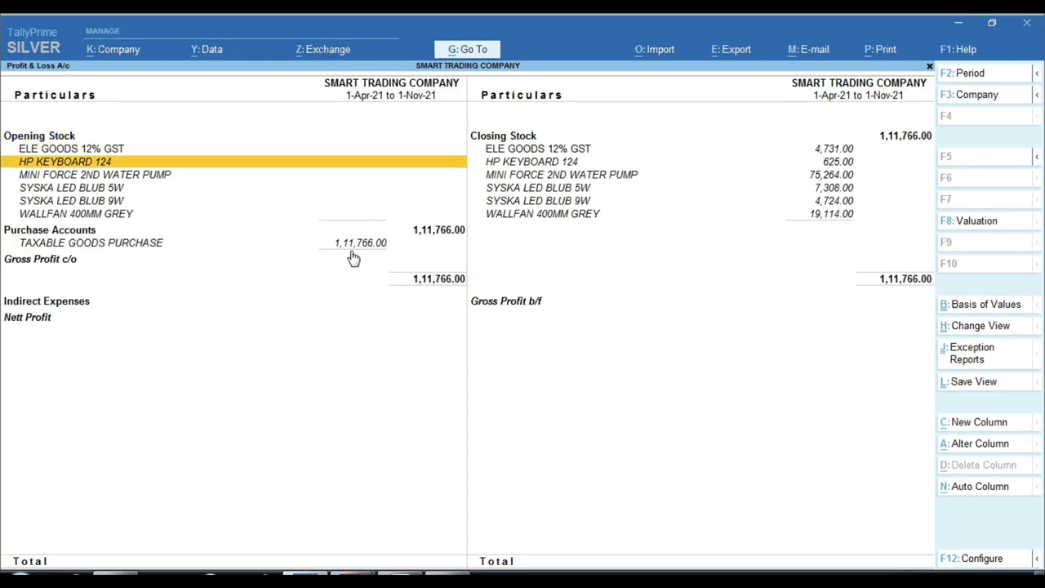
key("Down")
key("Down")
key("Down")
key("Down")
key("Down")
key("Down")
key("Return")
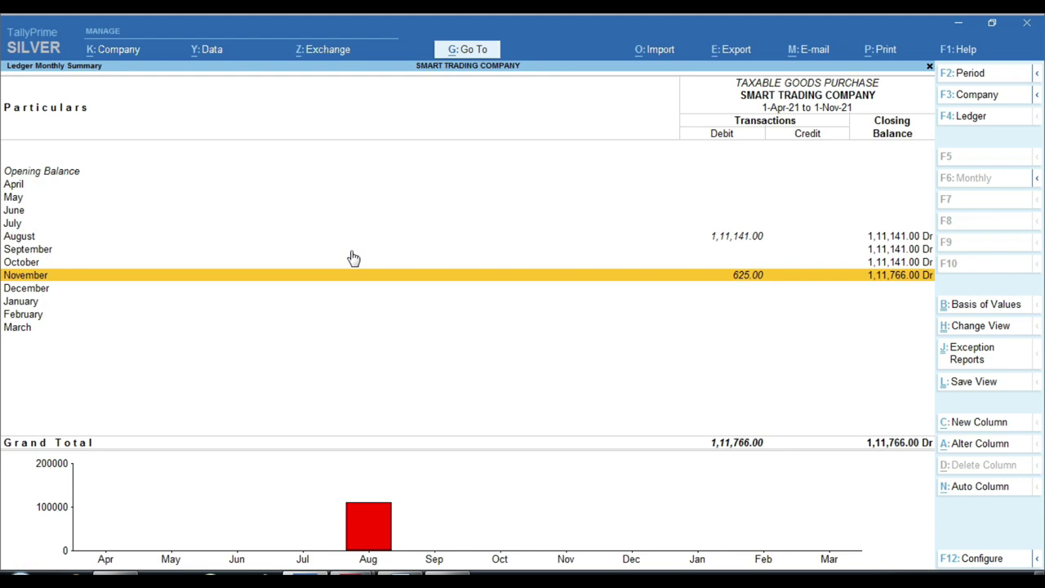
key("Up")
key("Up")
key("Up")
key("Return")
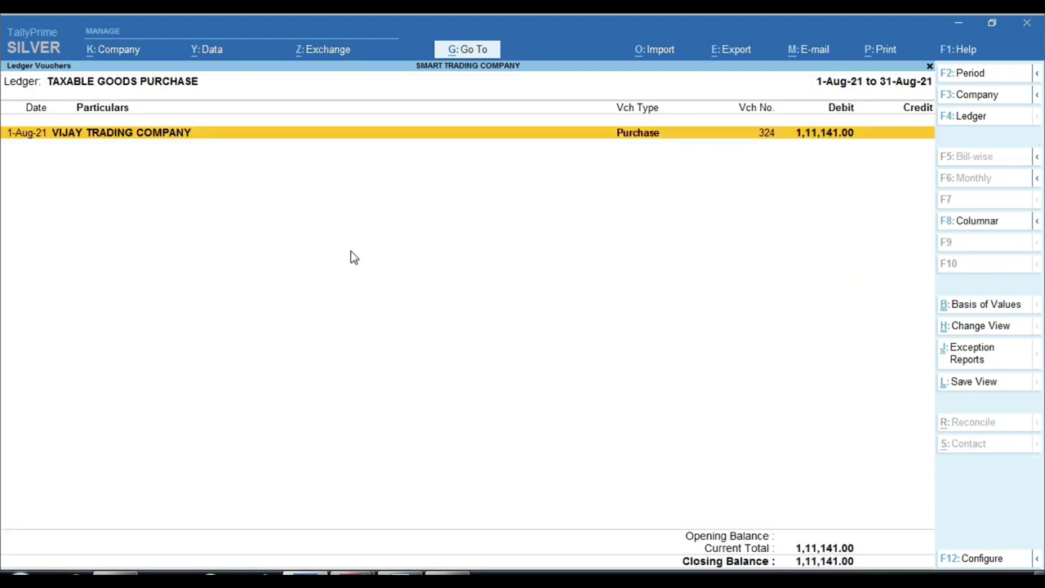
key("Return")
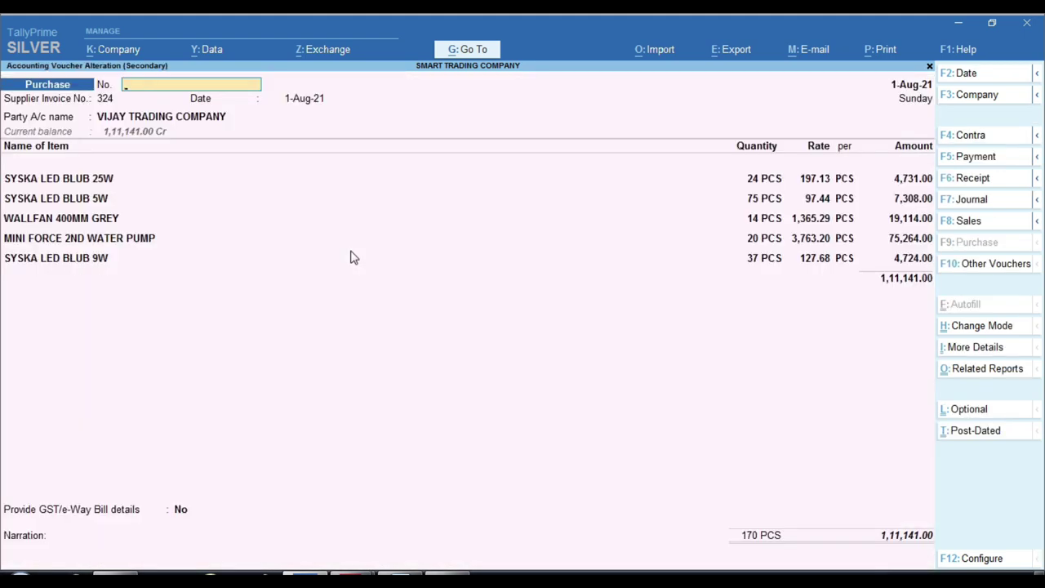
key("Escape")
key("Escape")
key("Escape")
key("Escape")
key("Escape")
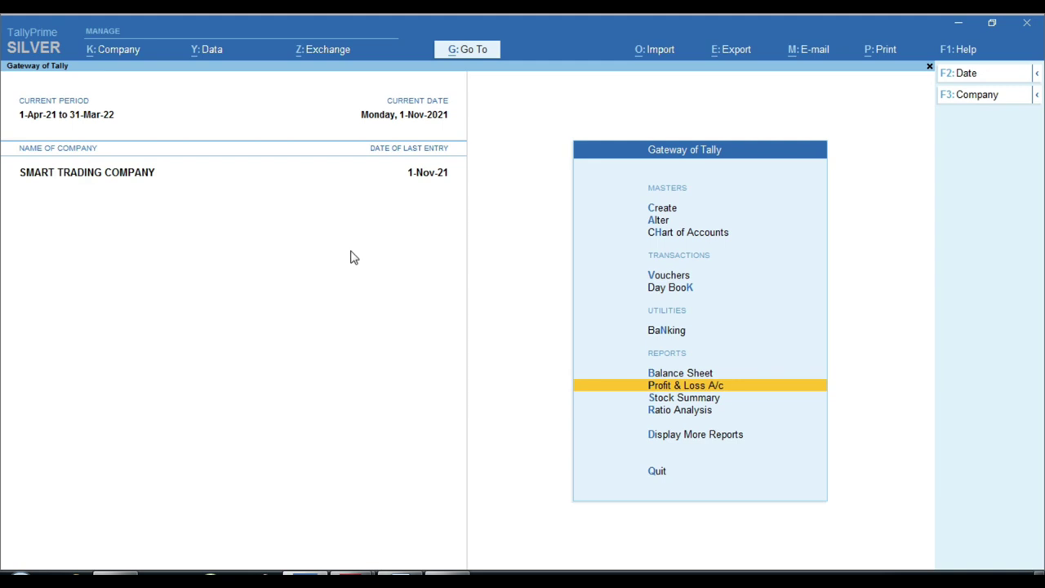
key("Up")
key("Up")
key("Up")
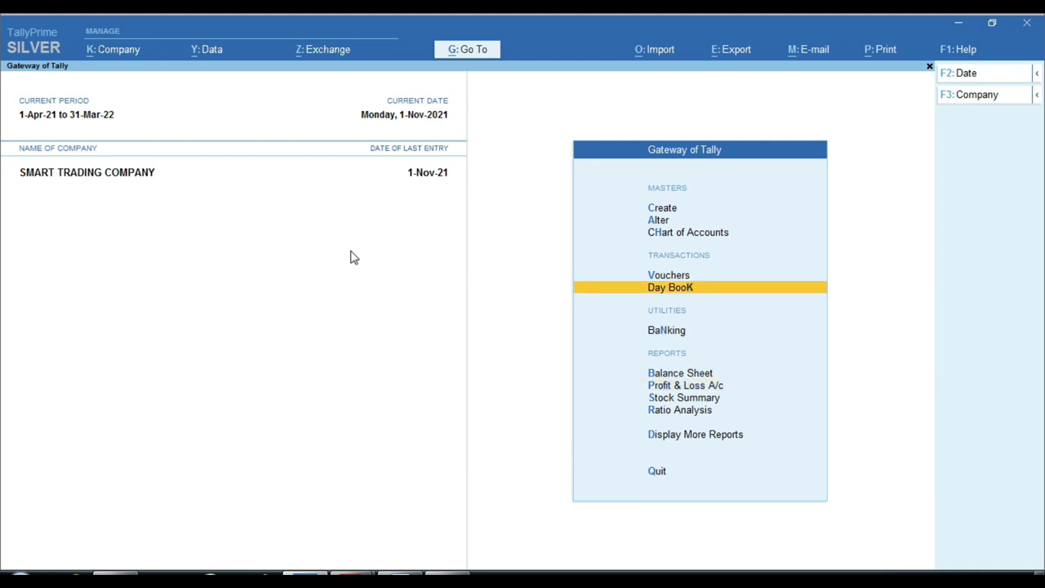
Start a new ledger named 'Taxable Good Sale' under Sales Accounts
key("Up")
key("Up")
key("Up")
key("Up")
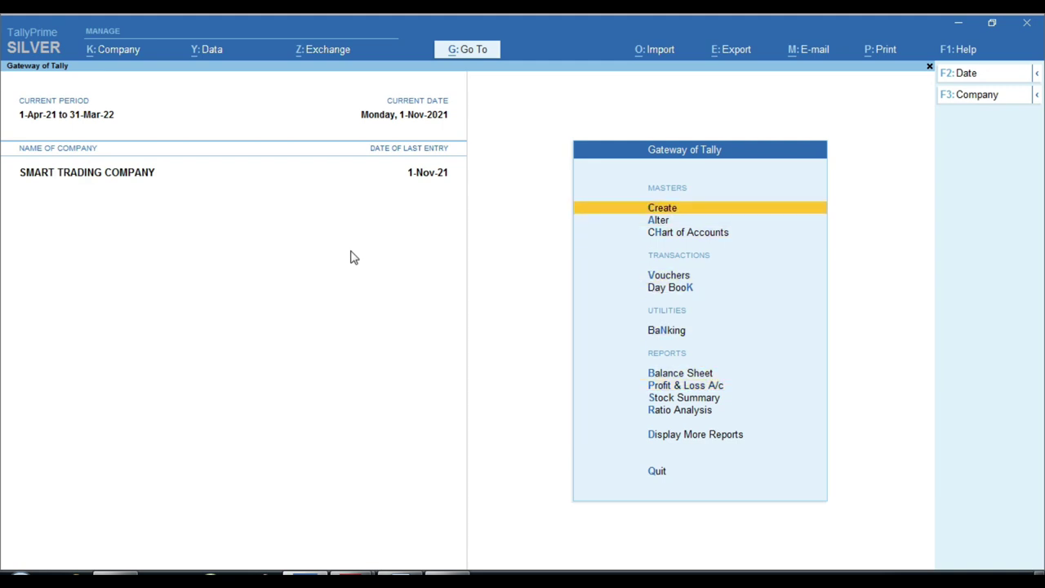
key("Return")
key("Down")
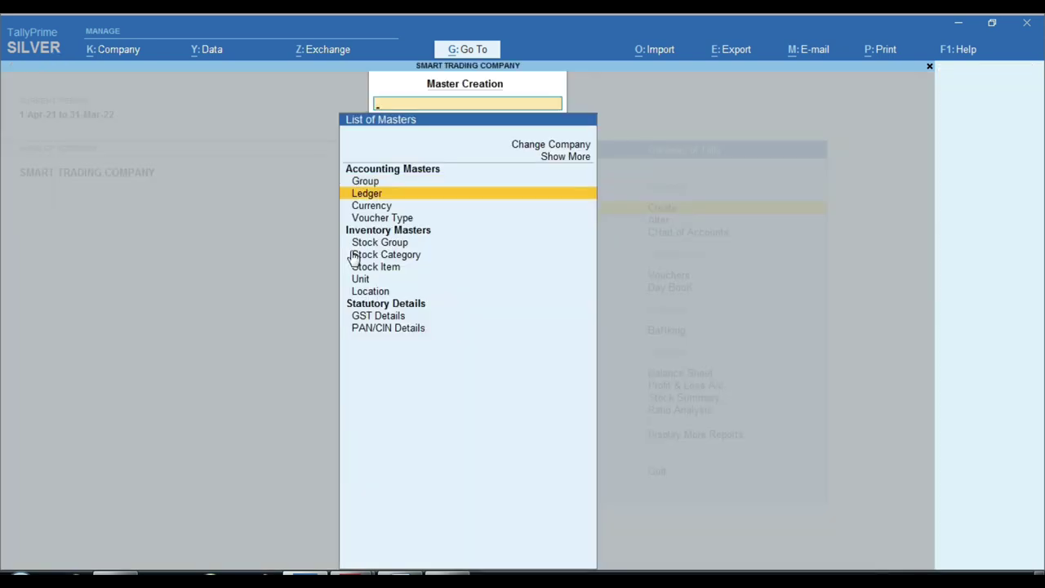
key("Return")
type("Taxable S")
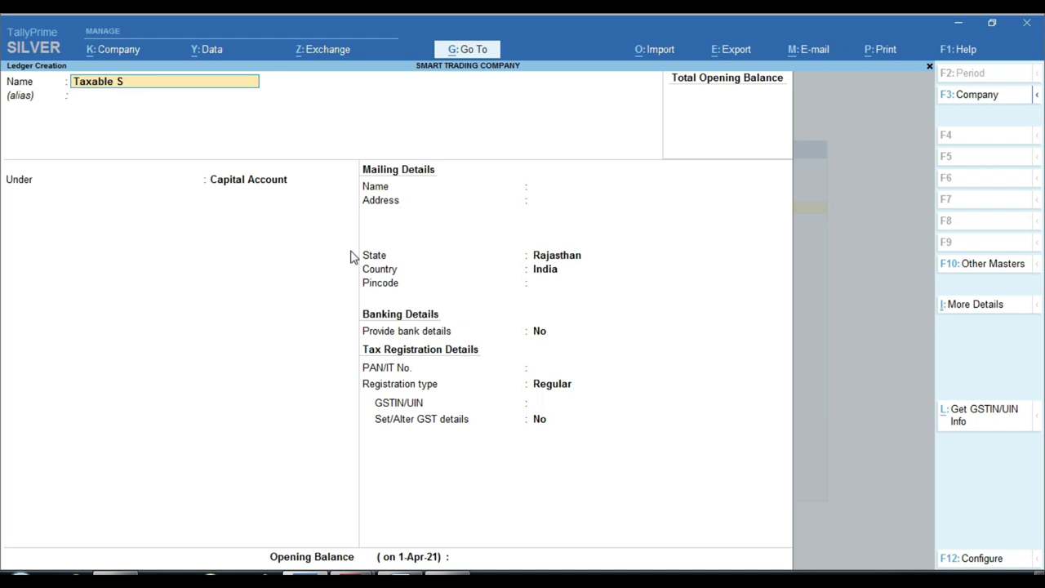
key("BackSpace")
type("Good Sale")
key("Return")
type("Sal")
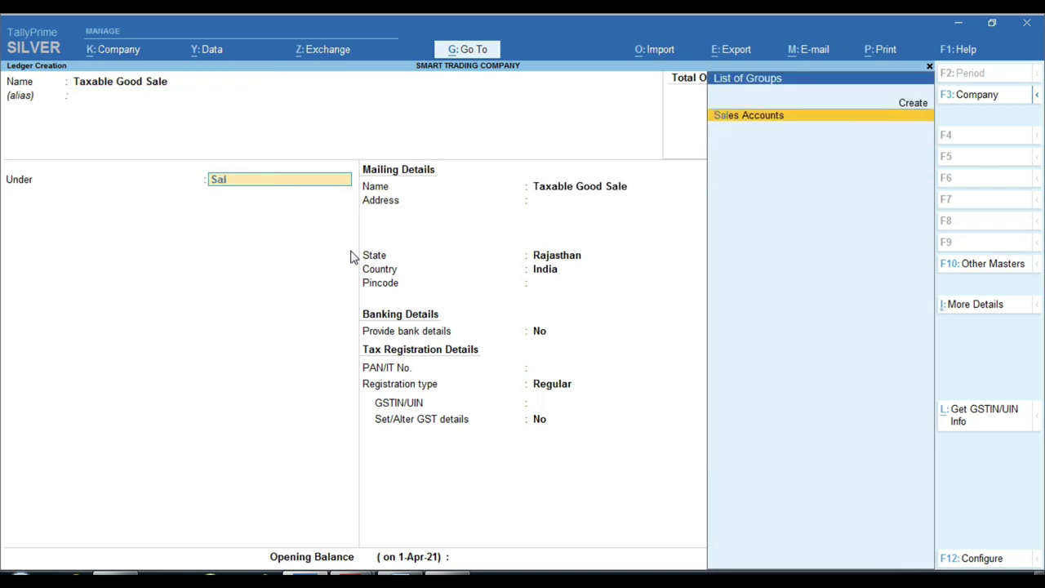
key("Return")
key("Return")
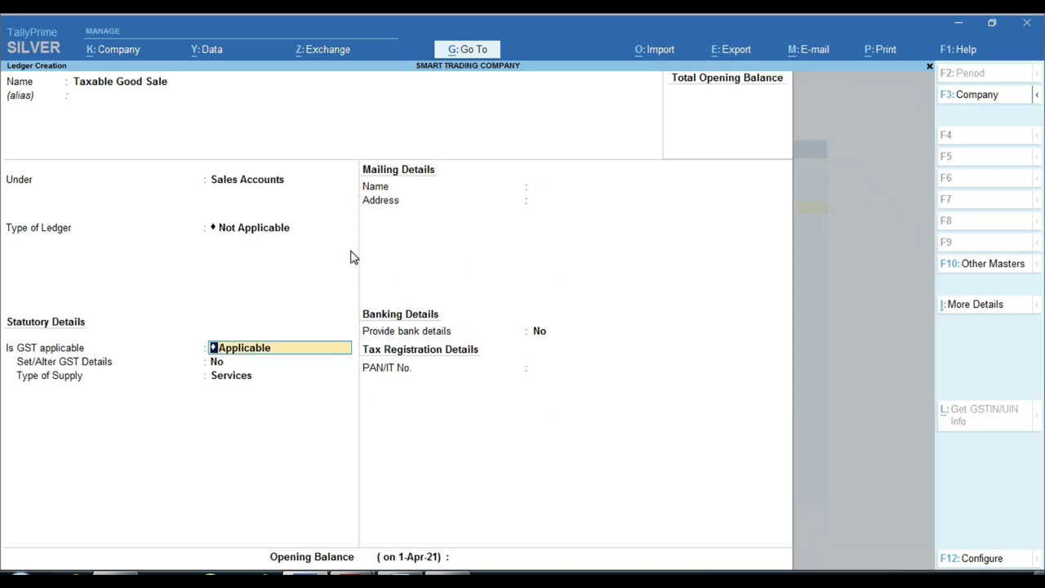
Make the ledger GST applicable with Goods as type of supply, and save it
key("Return")
key("Return")
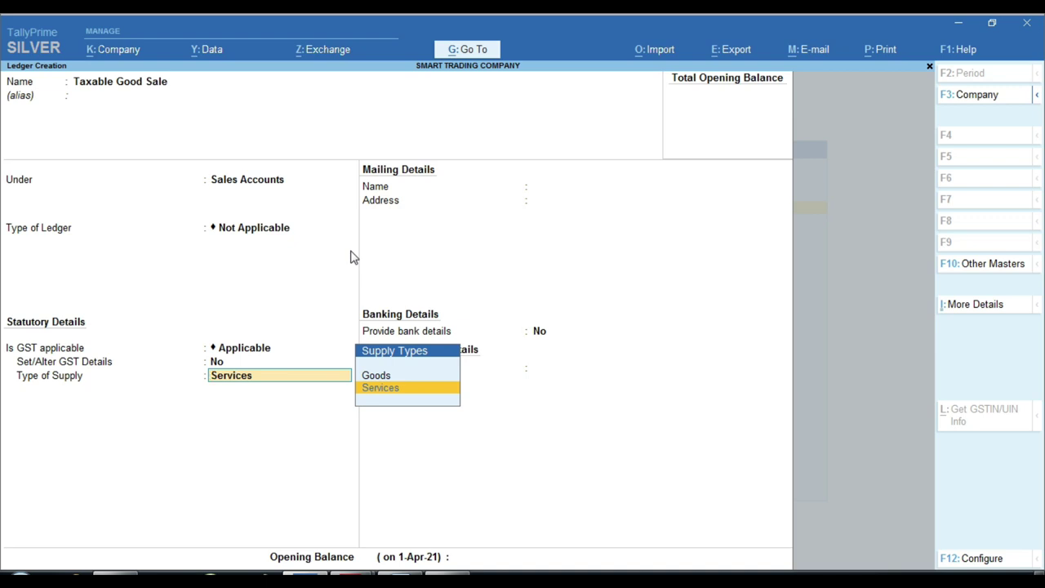
key("Up")
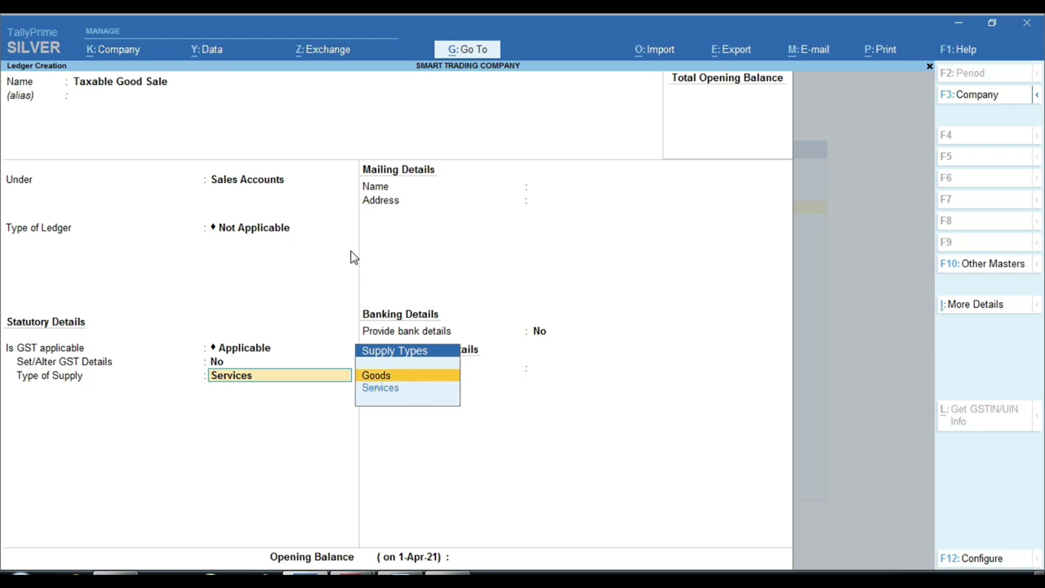
key("Return")
key("Return")
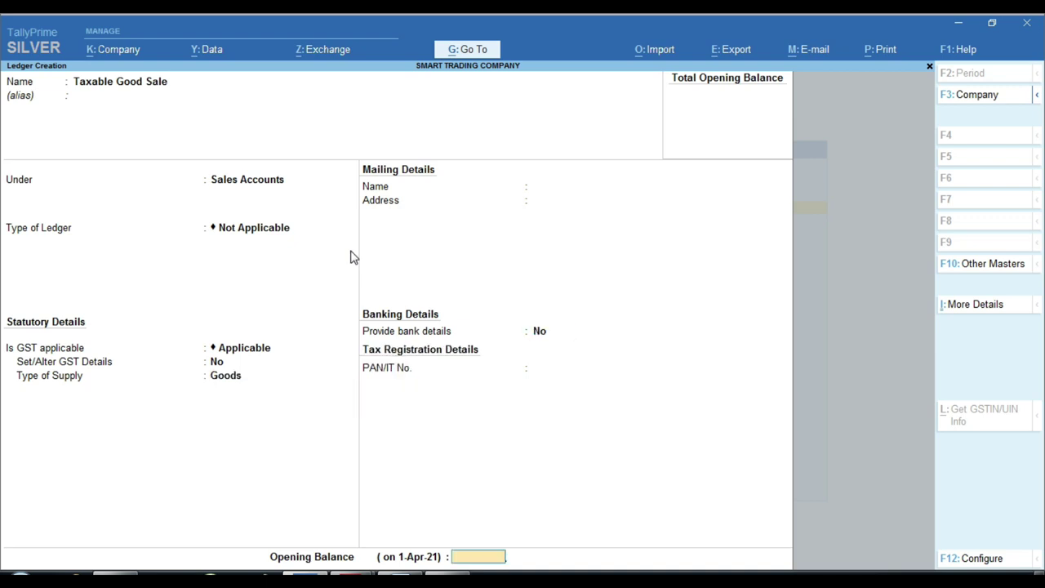
key("Return")
key("Return")
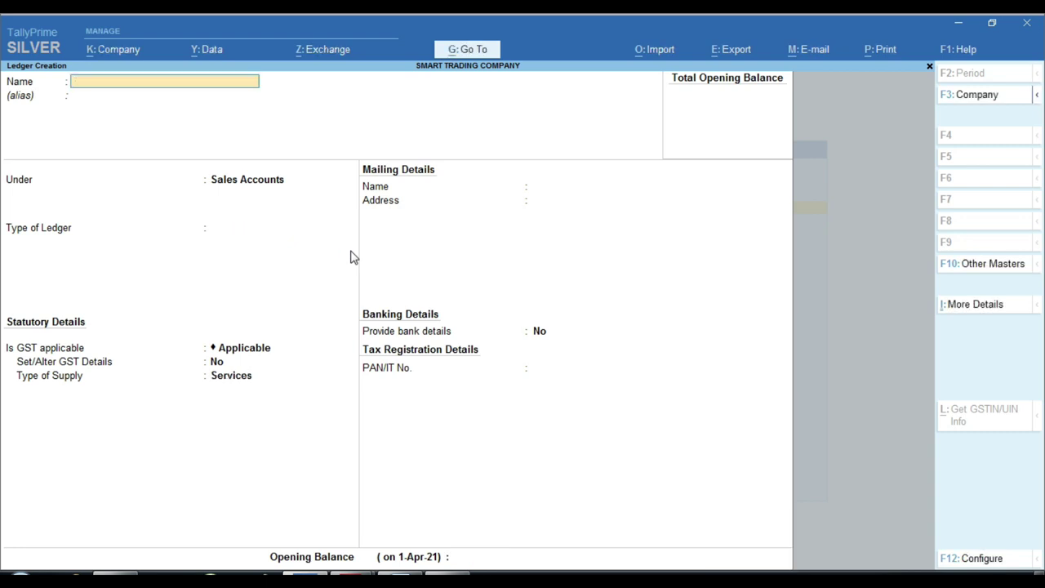
key("Escape")
key("Escape")
key("Escape")
key("n")
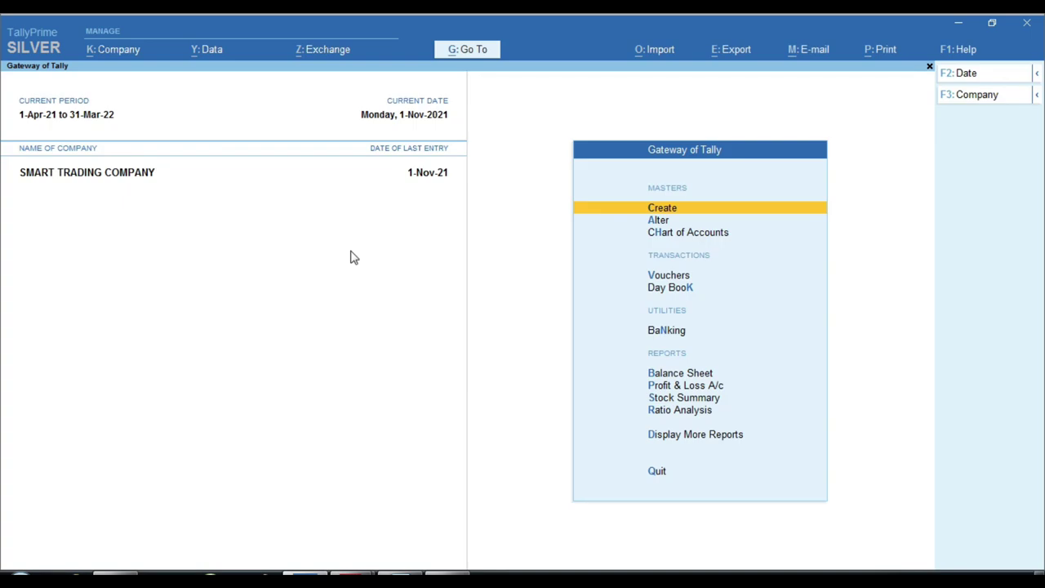
key("Down")
key("Down")
key("Down")
Open voucher entry, switch to Sales with F8, and enter voucher number 1
key("Return")
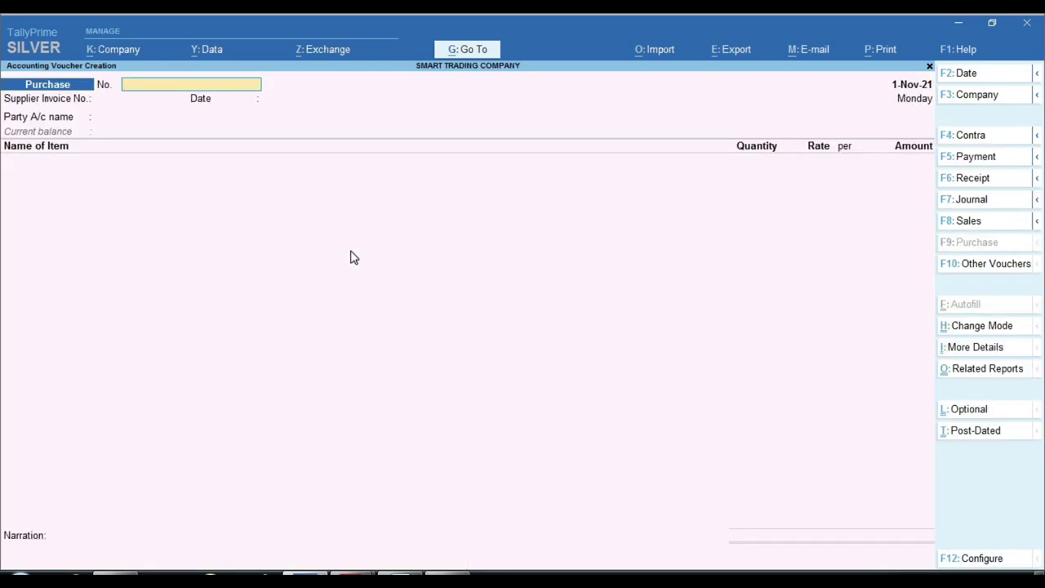
key("F8")
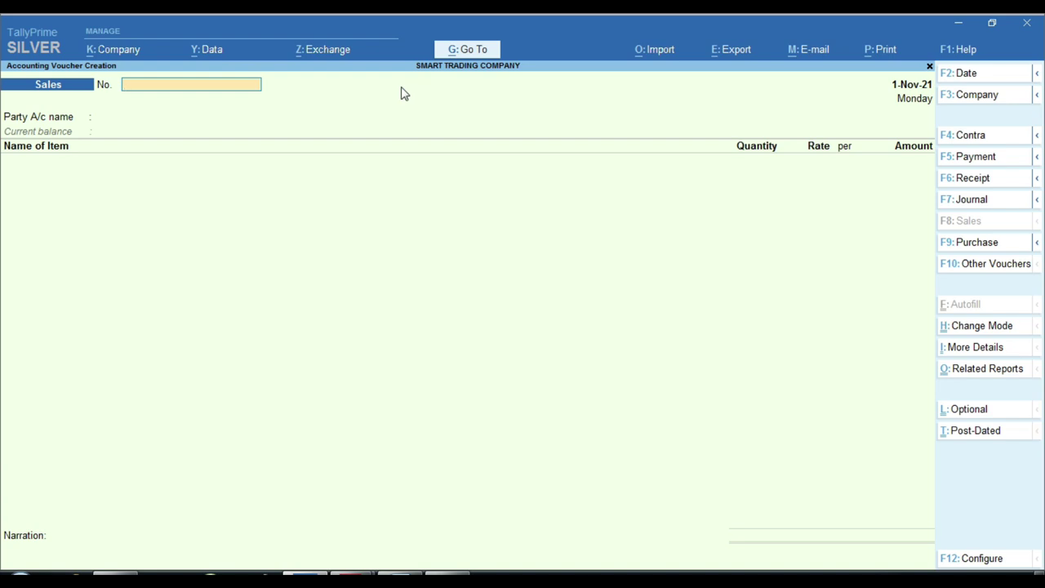
type("1")
key("Return")
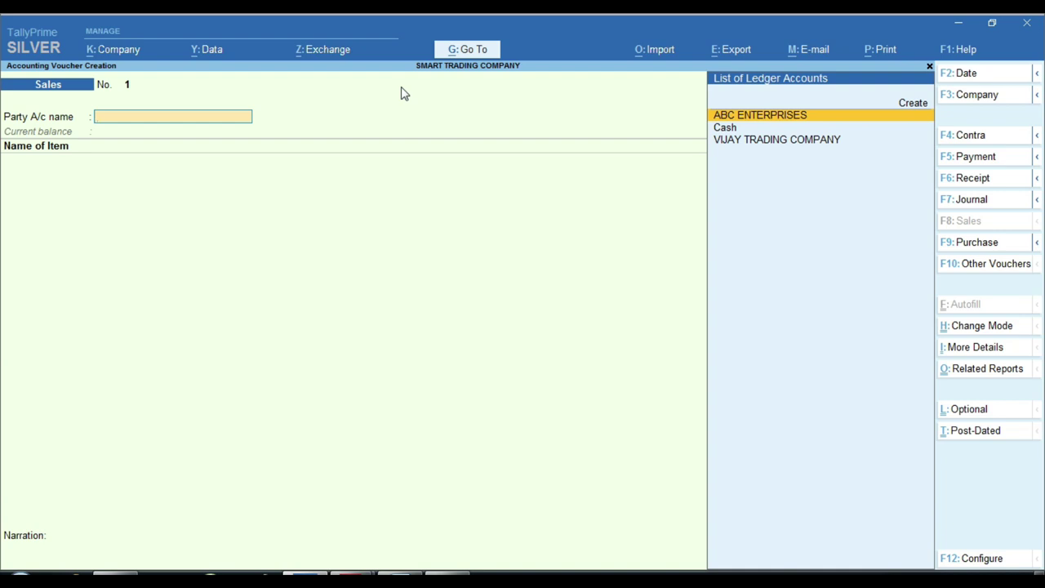
Create the customer's ledger under Sundry Debtors with registration type Unregistered, entering the customer's name
key("alt")
key("alt+c")
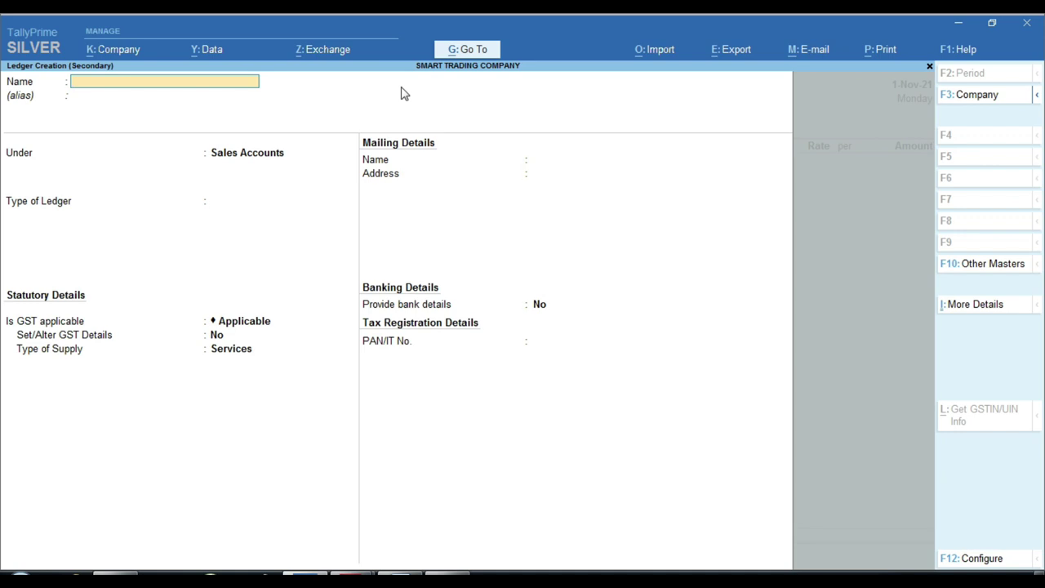
key("Return")
type("Sund")
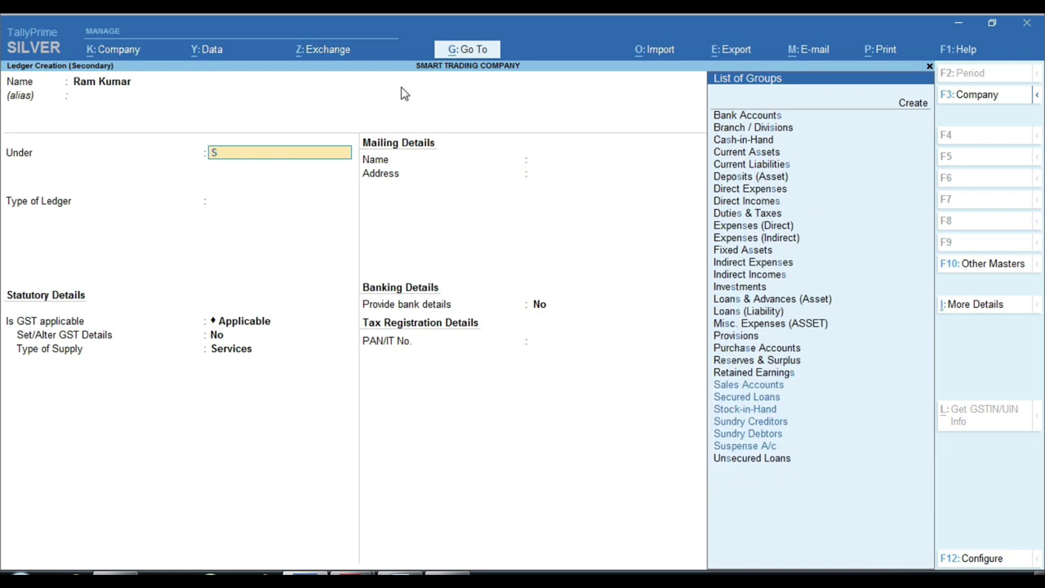
key("Down")
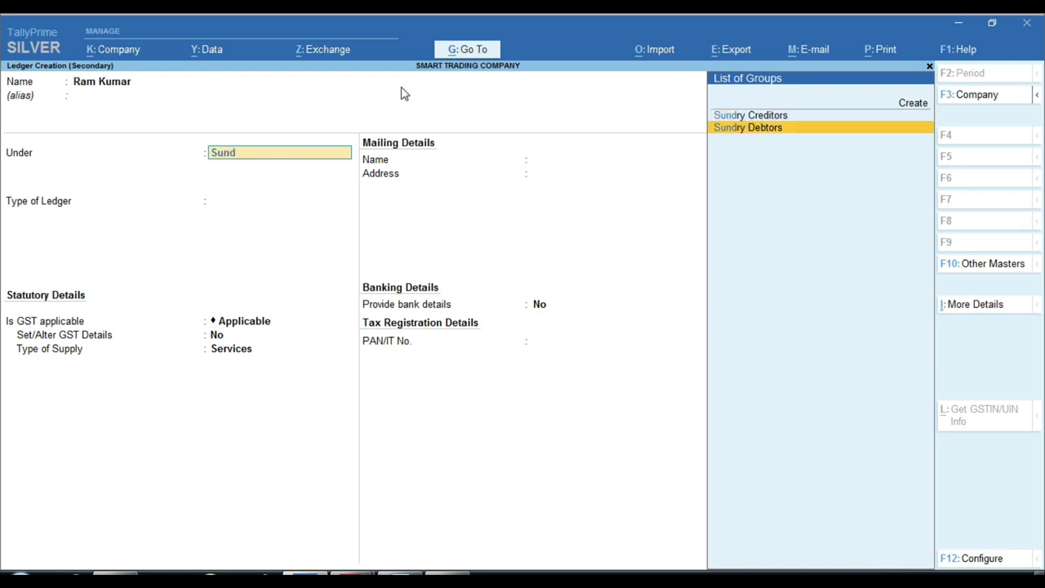
key("Return")
key("Return")
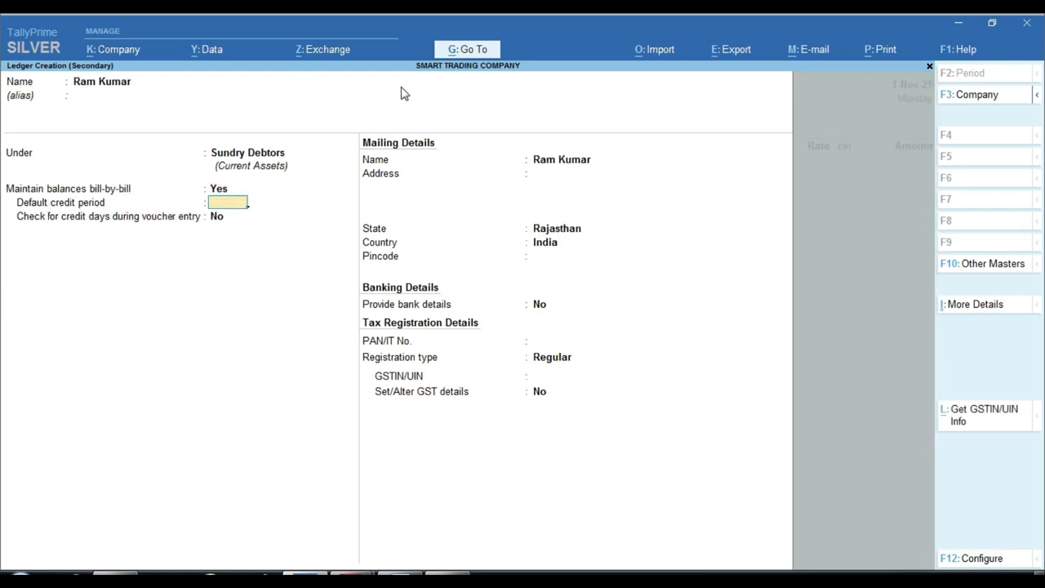
key("Return")
key("Return")
key("Return")
key("Return")
key("Return")
key("Return")
key("Return")
key("Return")
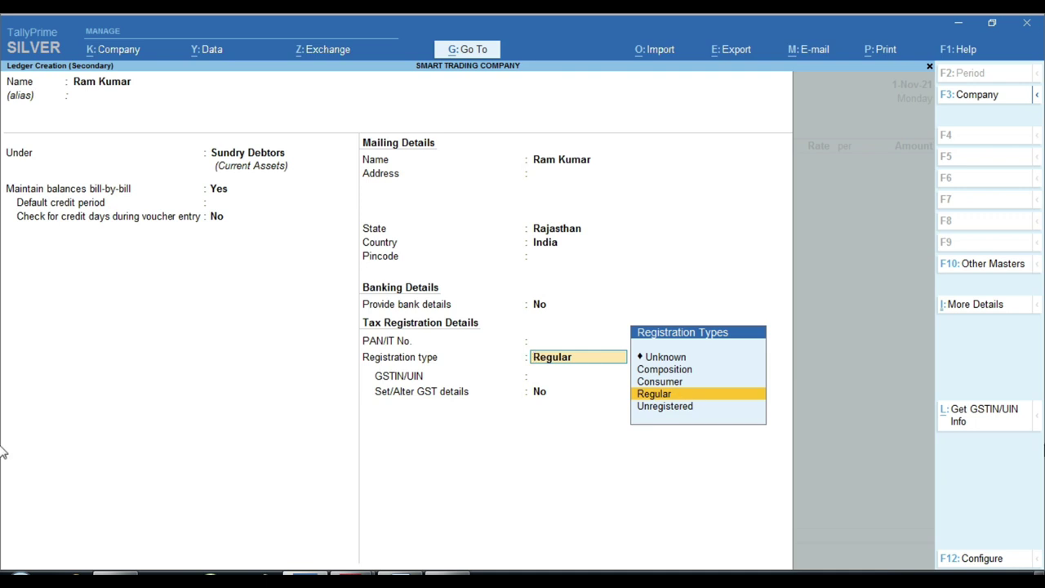
key("Down")
key("Return")
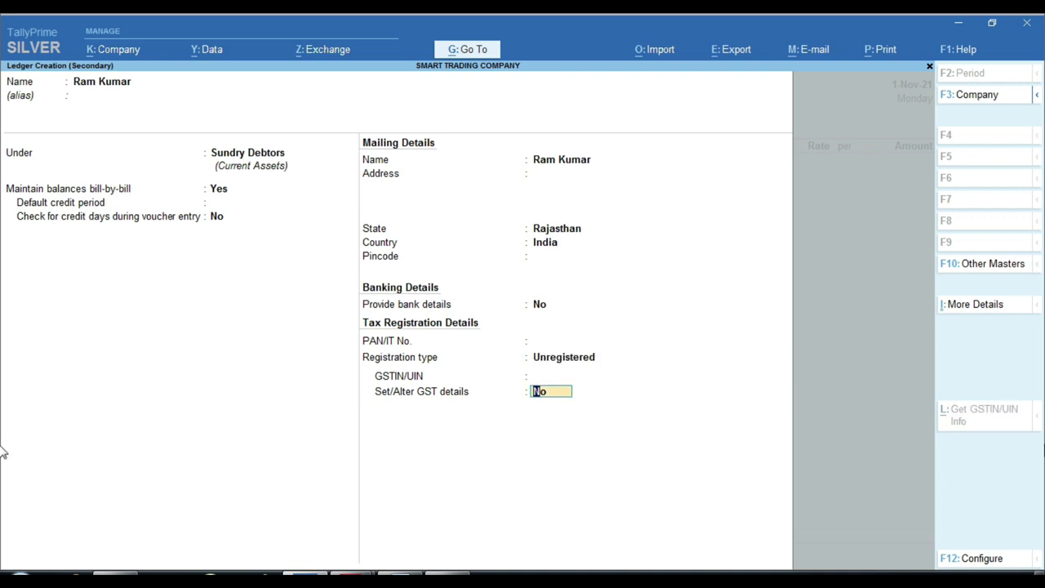
key("Return")
key("Return")
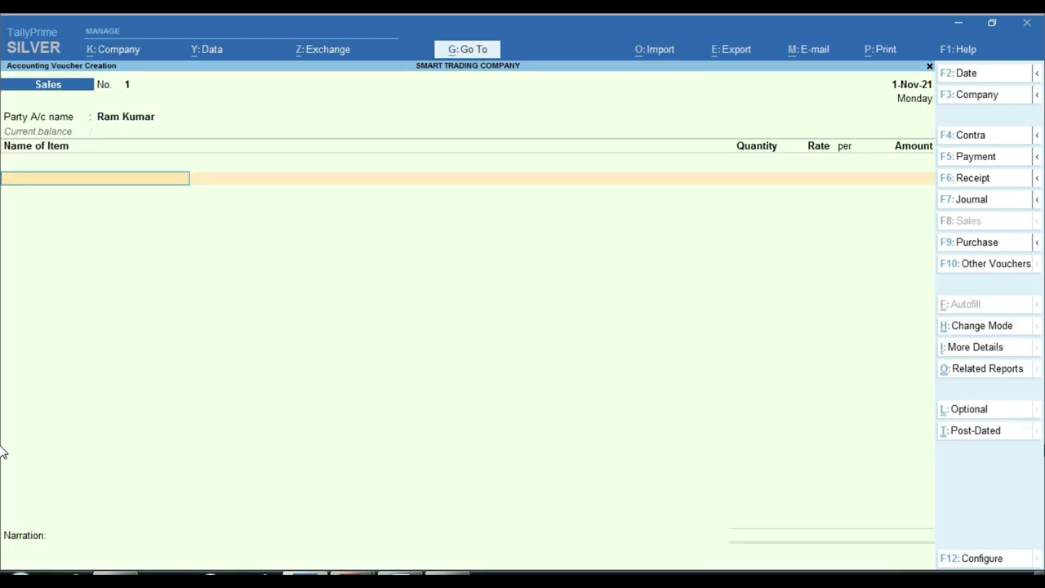
Pick SYSKA LED BLUB 25W as the voucher's first item and go to its Rate field
type("S")
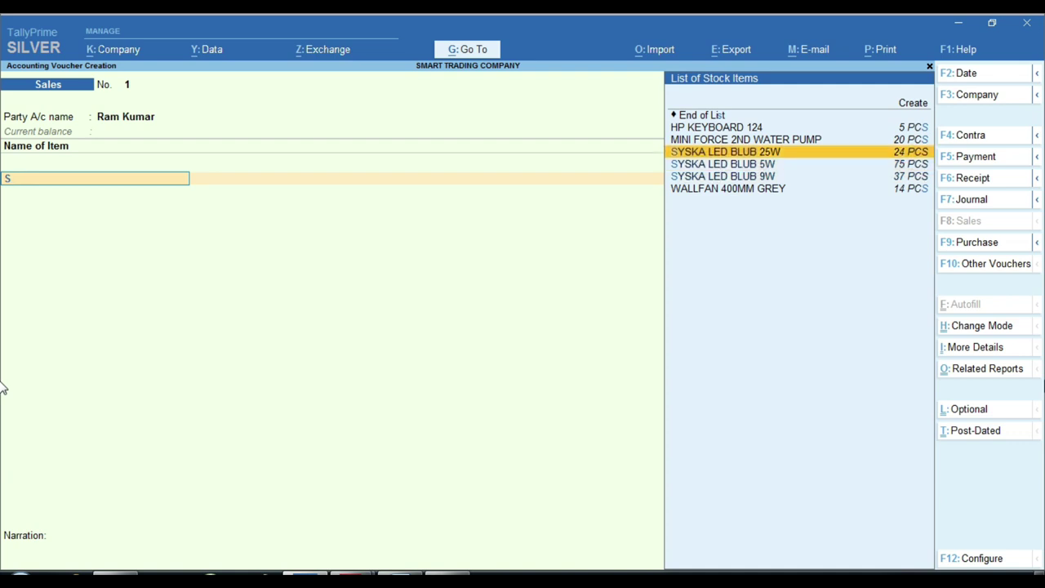
key("Return")
key("Return")
key("BackSpace")
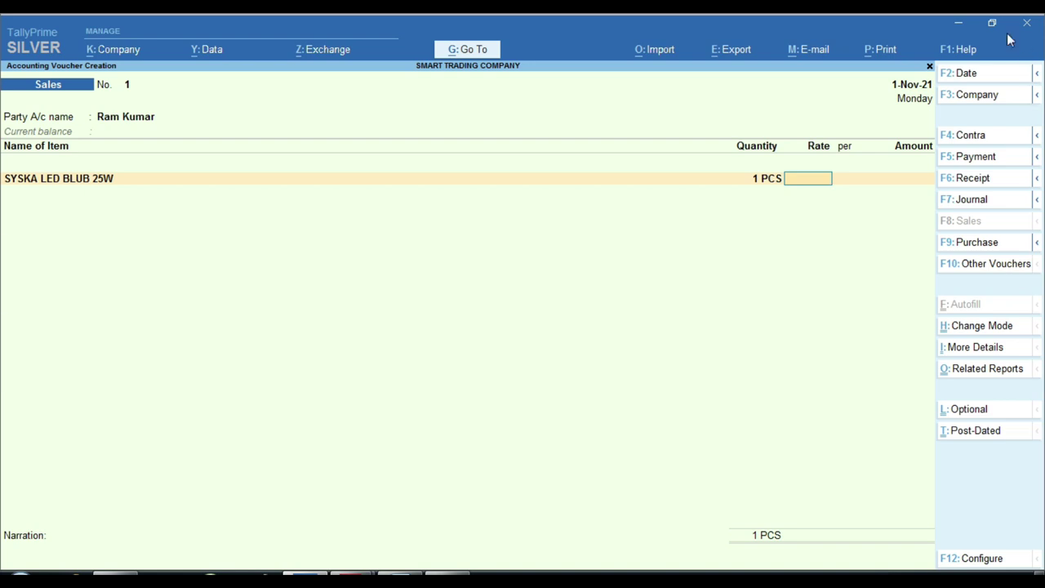
key("ctrl")
left_click(826, 182)
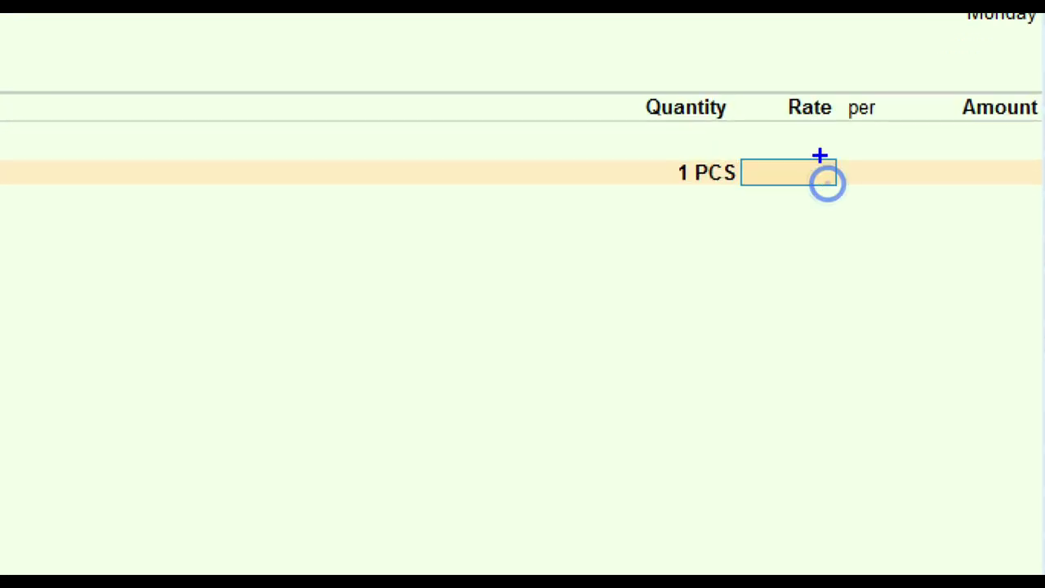
left_click(784, 164)
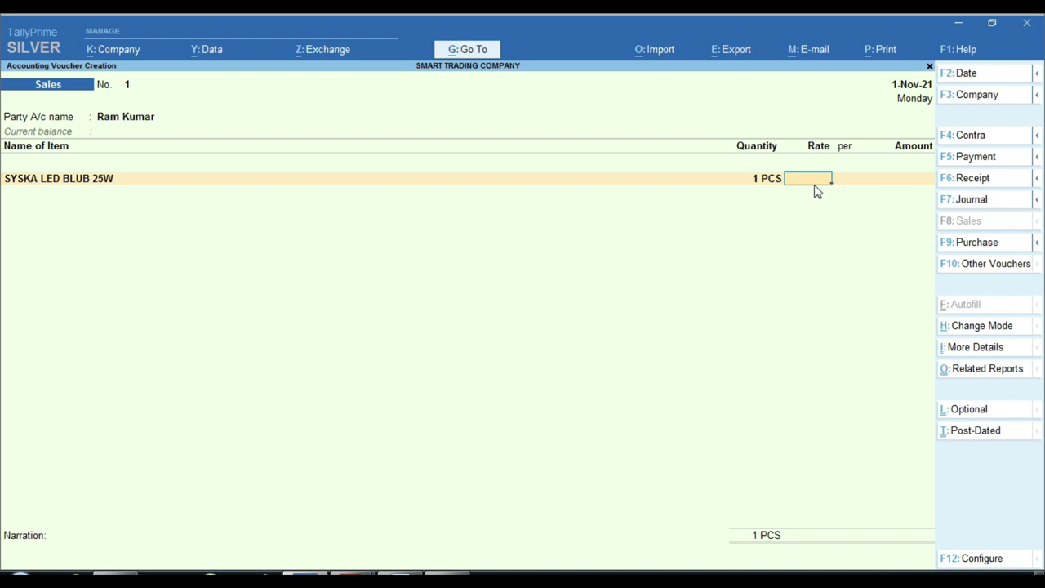
left_click(100, 186)
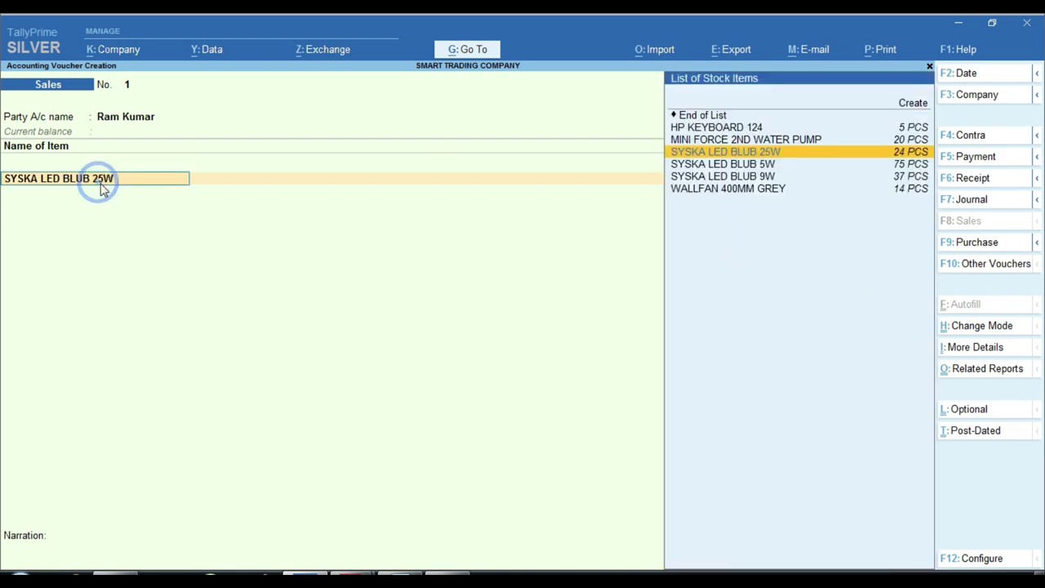
key("alt+s")
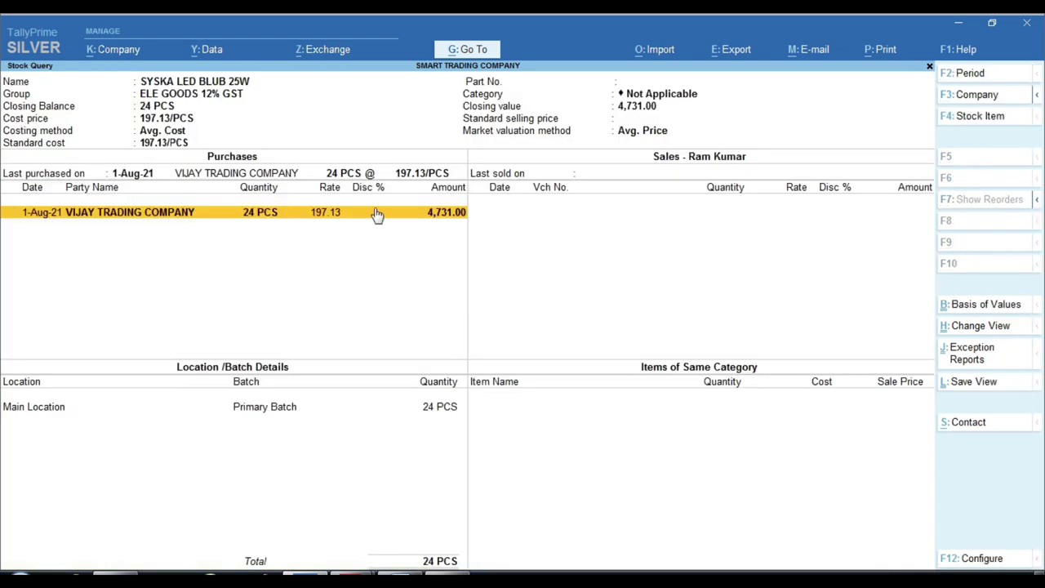
key("Escape")
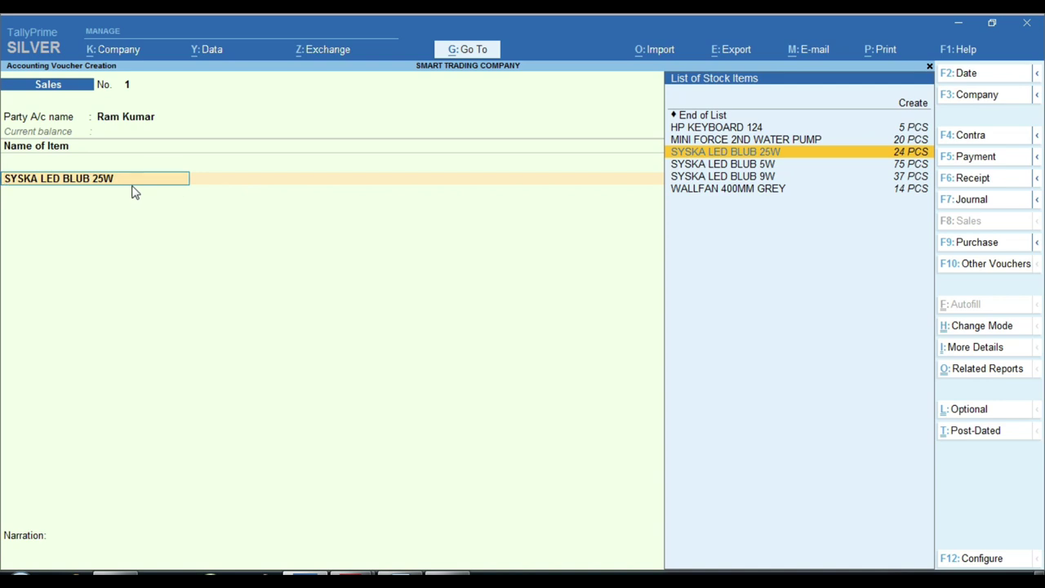
key("alt+s")
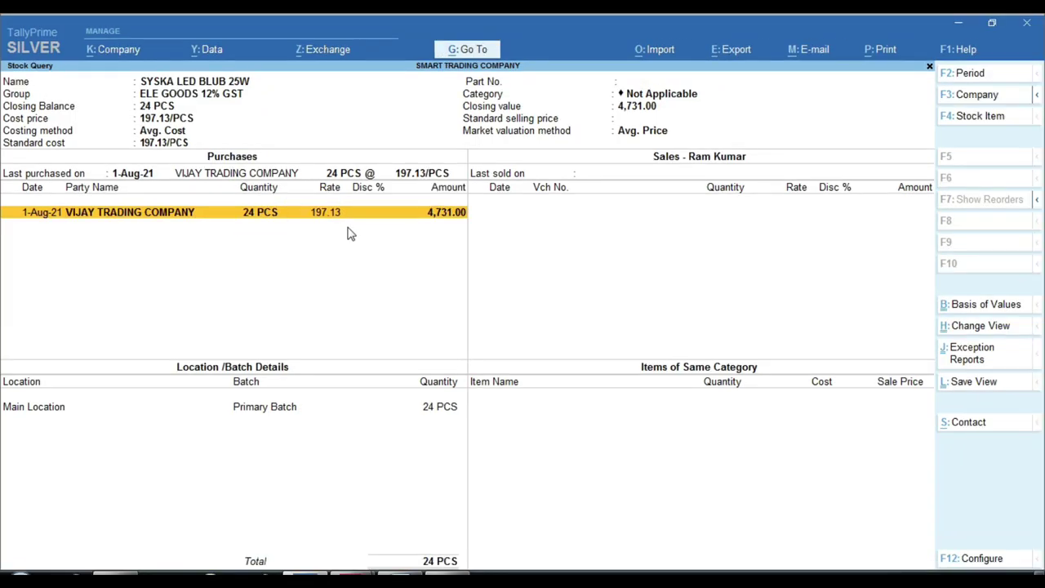
key("Escape")
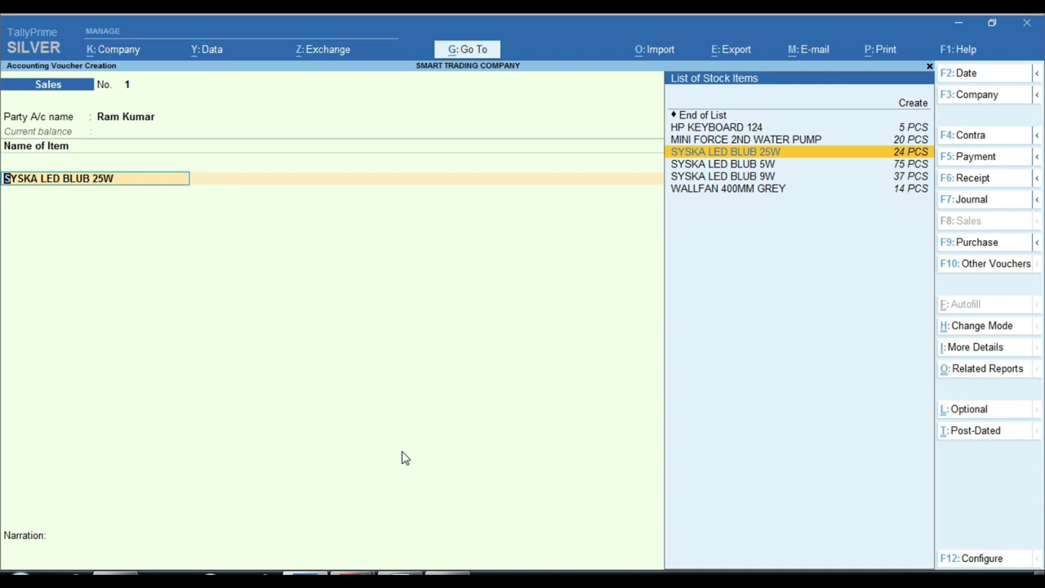
Enter 3 PCS at 225.00 (675.00) and post the line to Taxable Good Sale
key("Return")
type("3 PCS")
key("Return")
type("225")
key("Return")
key("Return")
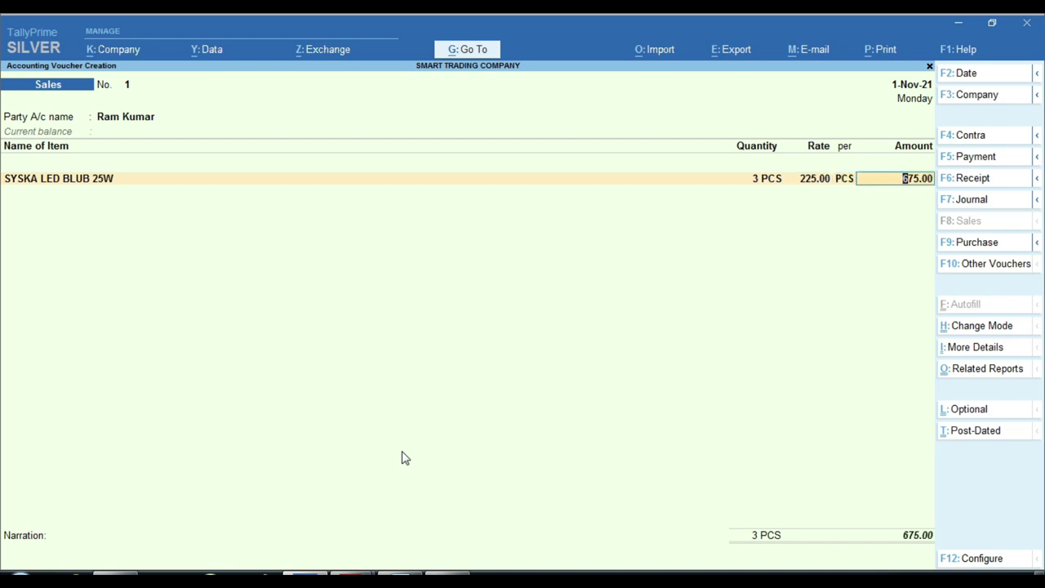
key("Return")
type("S")
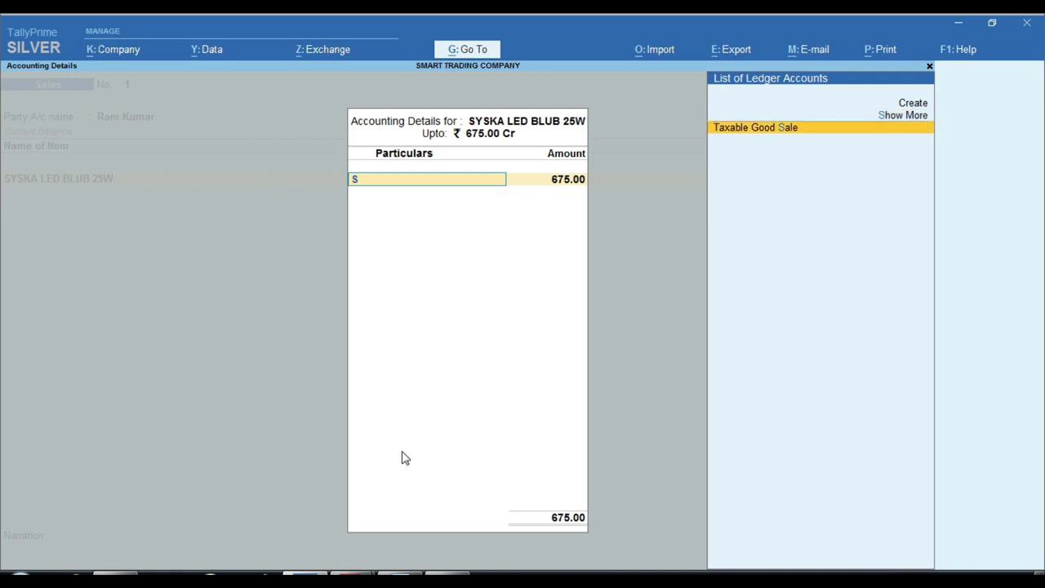
key("Return")
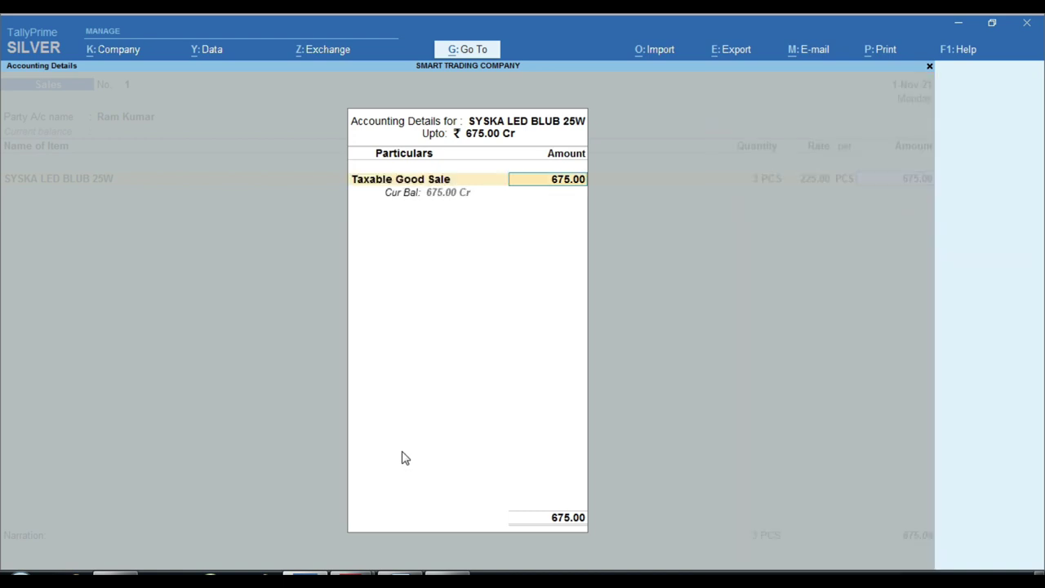
key("Return")
key("Return")
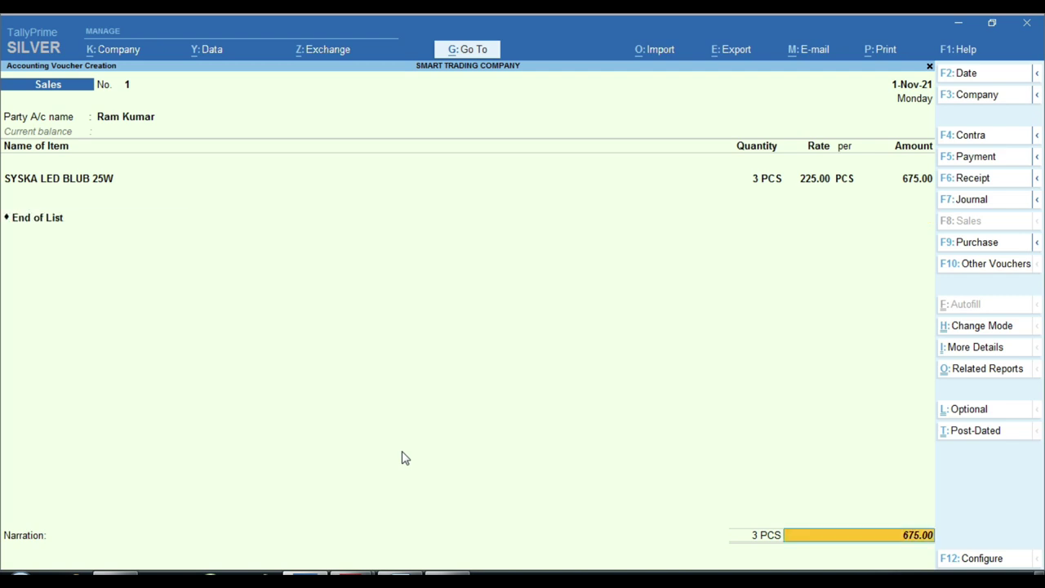
key("Return")
key("Return")
key("Return")
key("Return")
Save voucher 1, then create voucher 2's Regular-registered customer ledger, entering the company's name
key("Return")
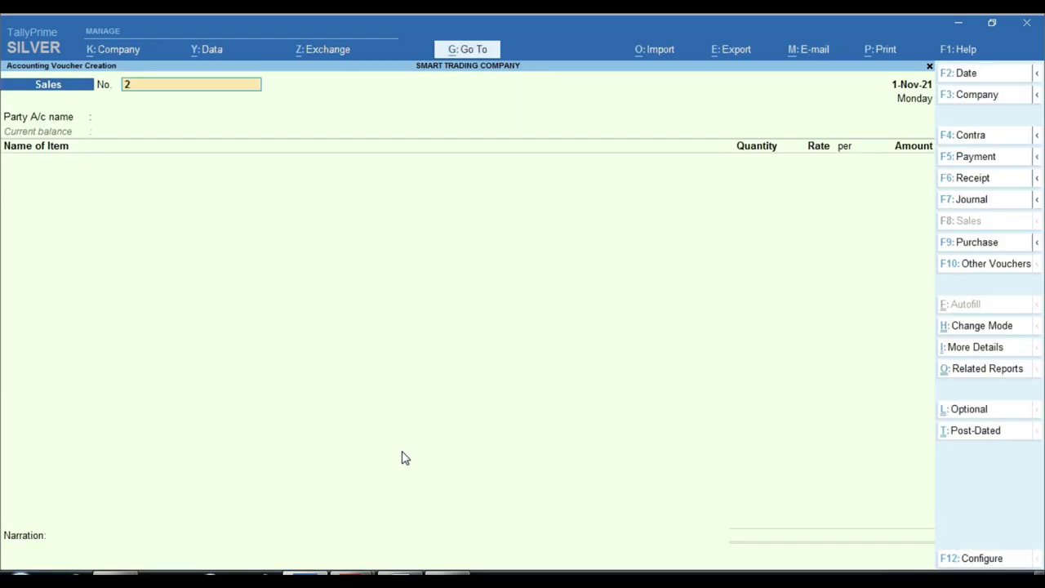
key("Return")
key("alt+c")
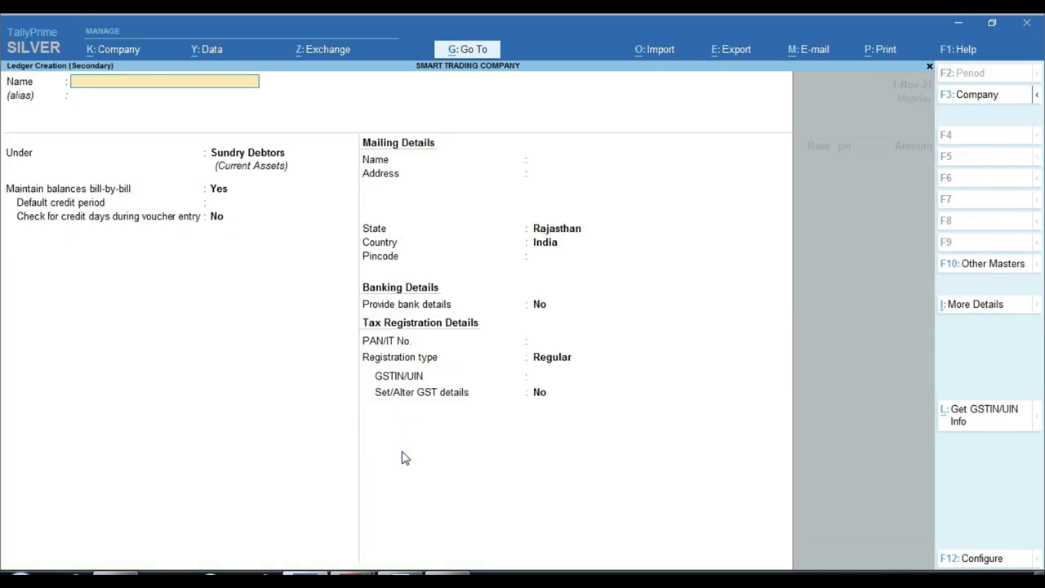
type("Ram and Company")
key("Return")
key("Return")
key("Return")
key("Return")
key("Return")
key("Return")
key("Return")
key("Return")
key("Return")
key("Return")
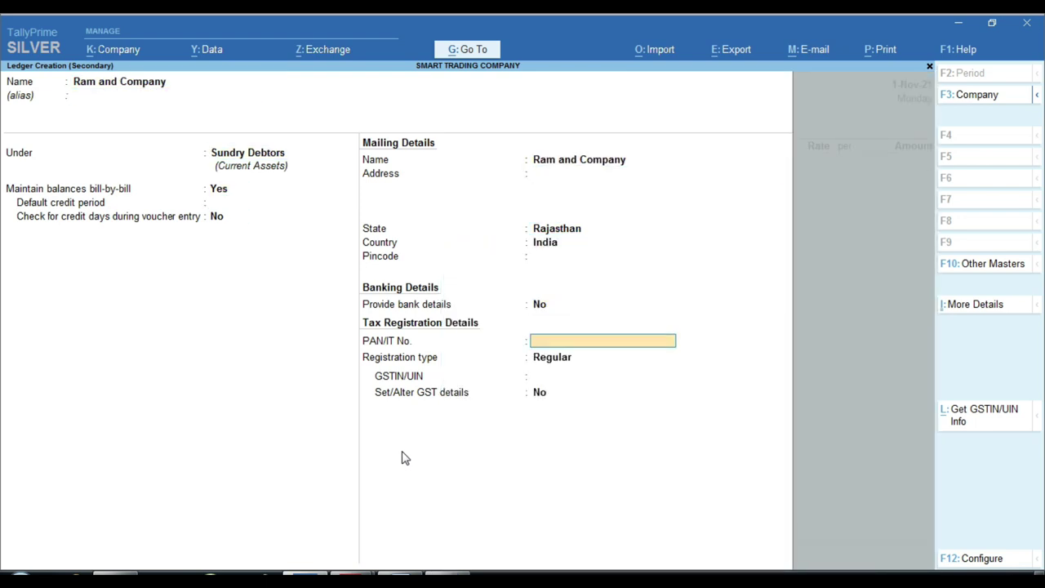
key("Return")
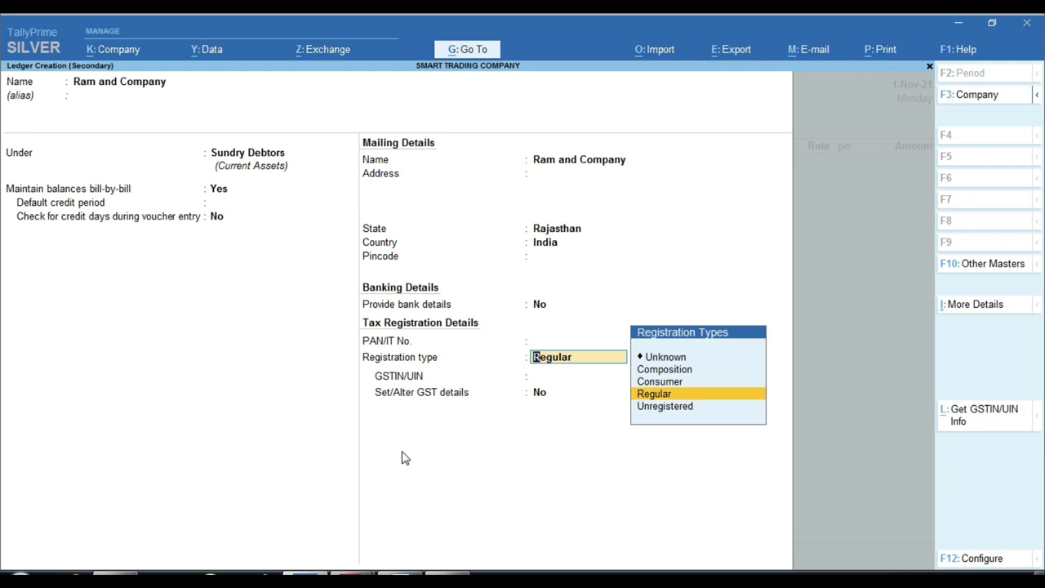
key("Return")
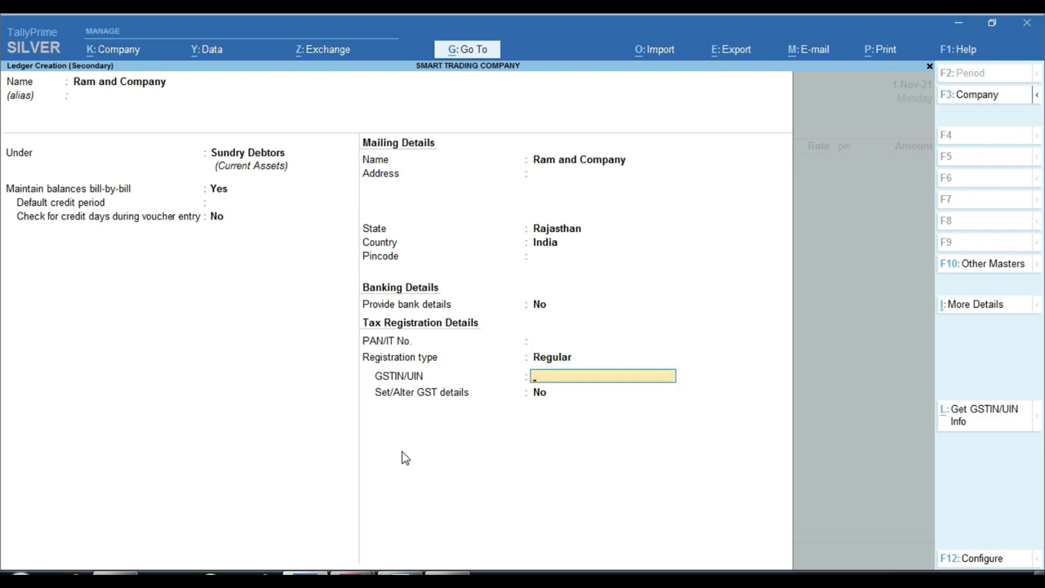
key("Return")
key("Return")
key("Return")
key("Return")
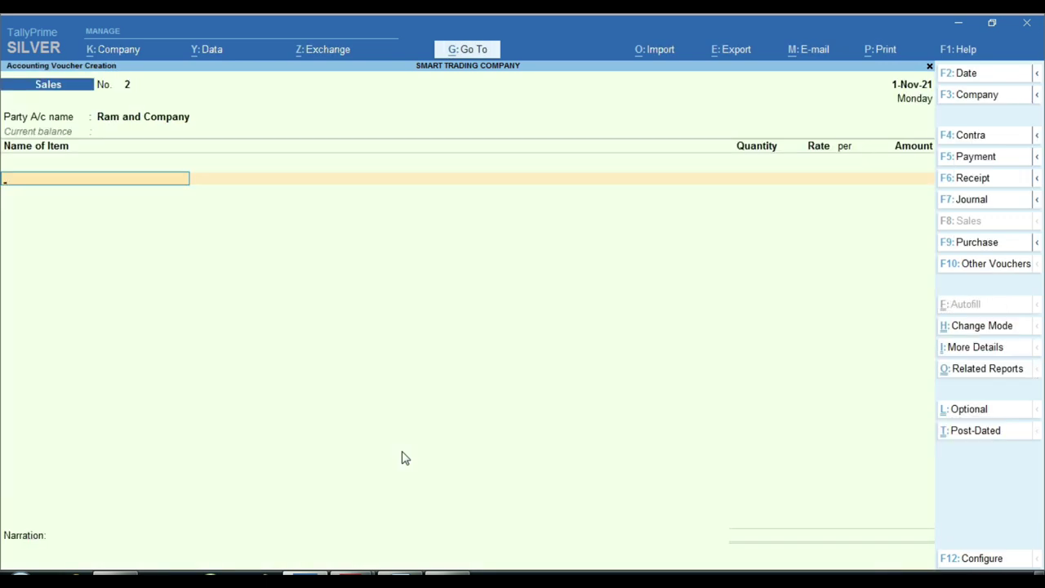
Select SYSKA LED BLUB 9W as the item and review its Stock Query
type("D")
key("Down")
key("Down")
key("Down")
key("Down")
key("Down")
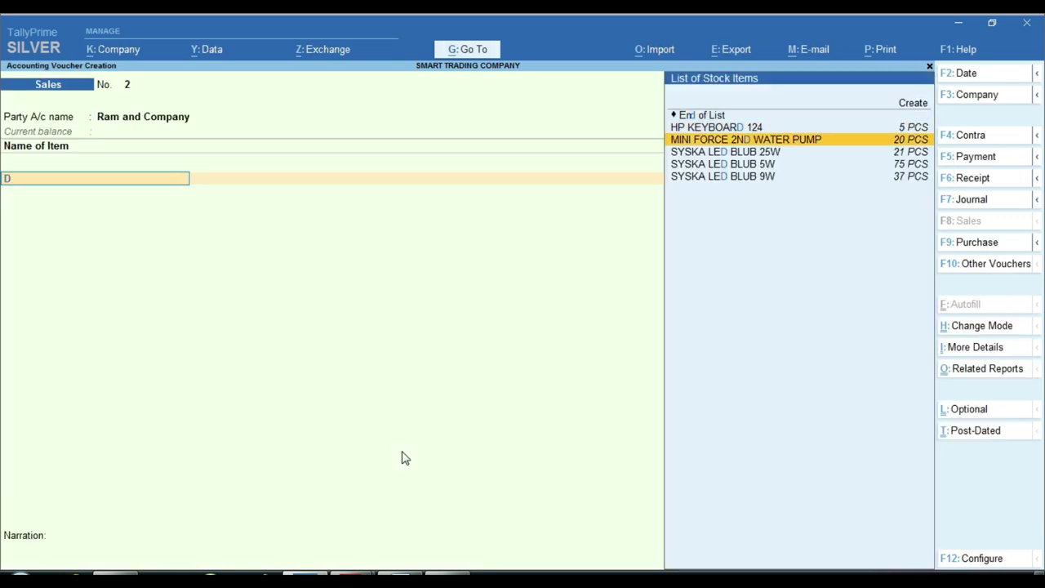
key("Return")
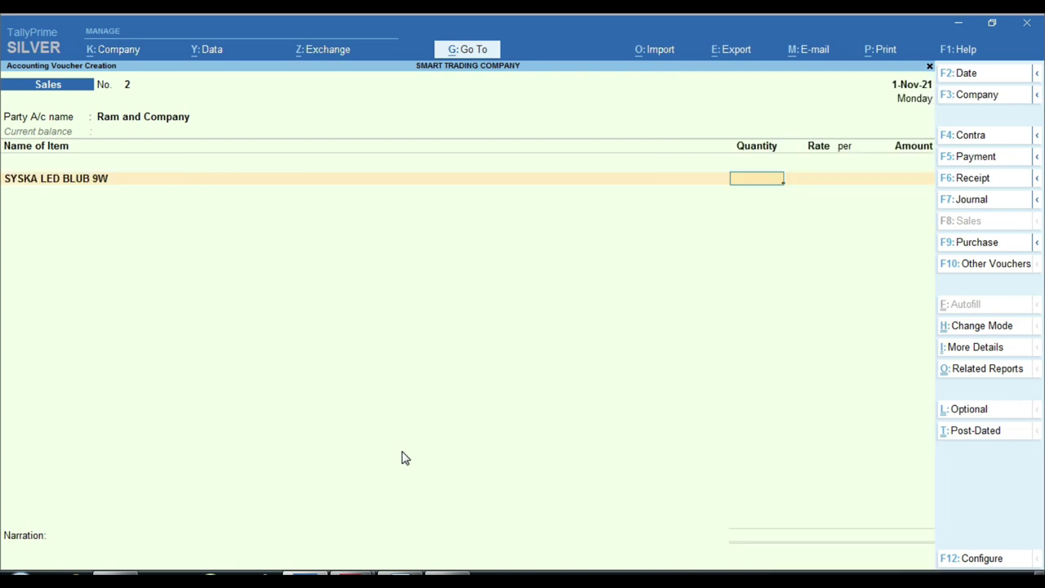
key("BackSpace")
key("alt+s")
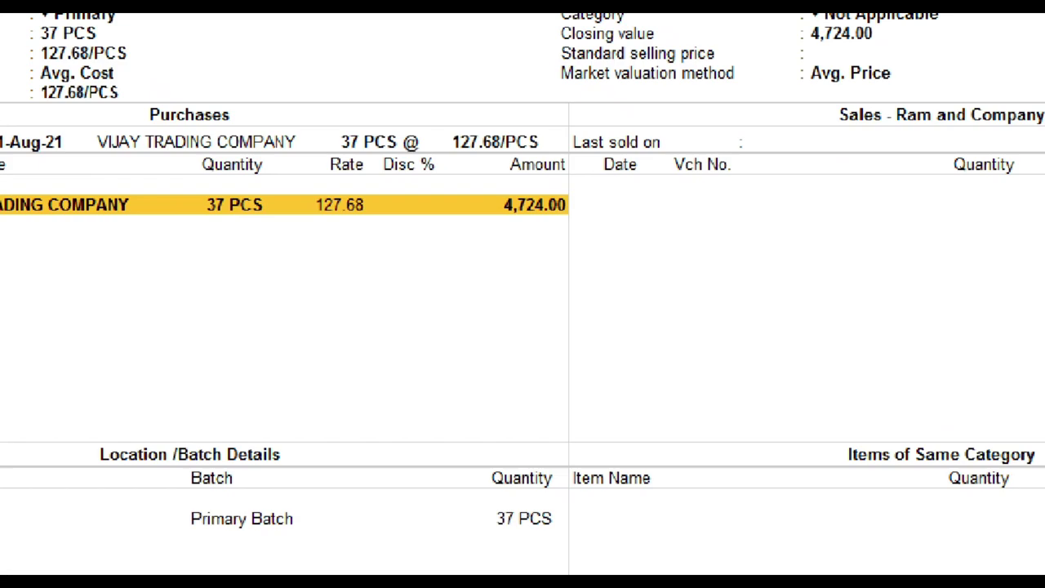
left_click_drag(296, 178, 406, 218)
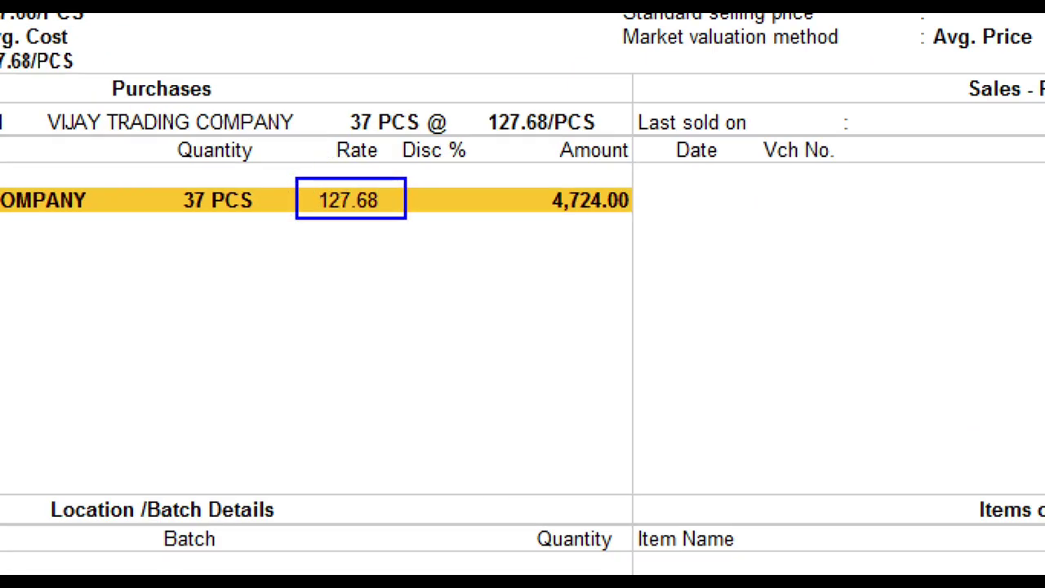
key("Escape")
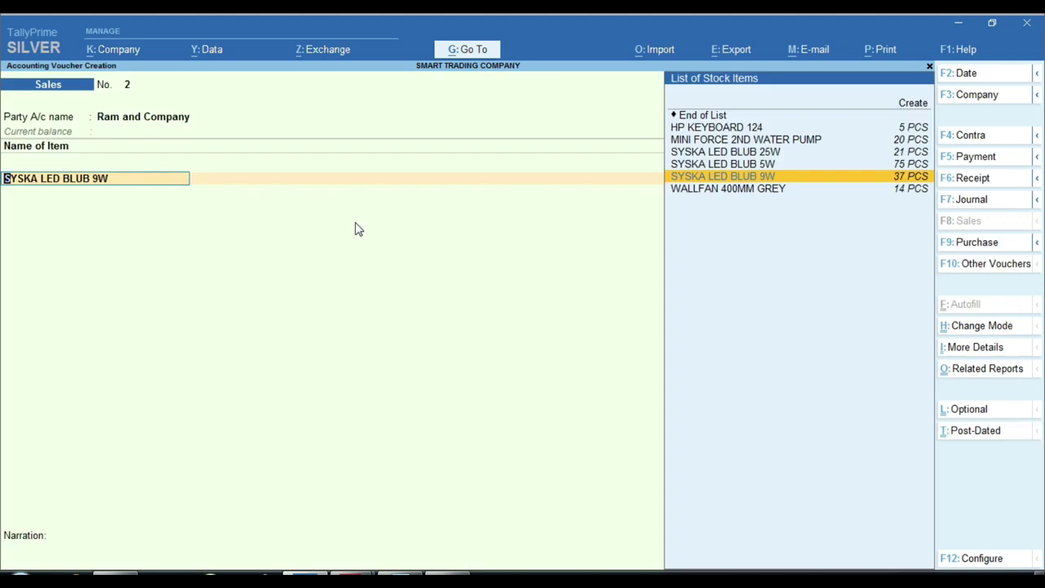
Enter 4 PCS at 160.00 (640.00) to Taxable Good Sale and save the voucher
key("Return")
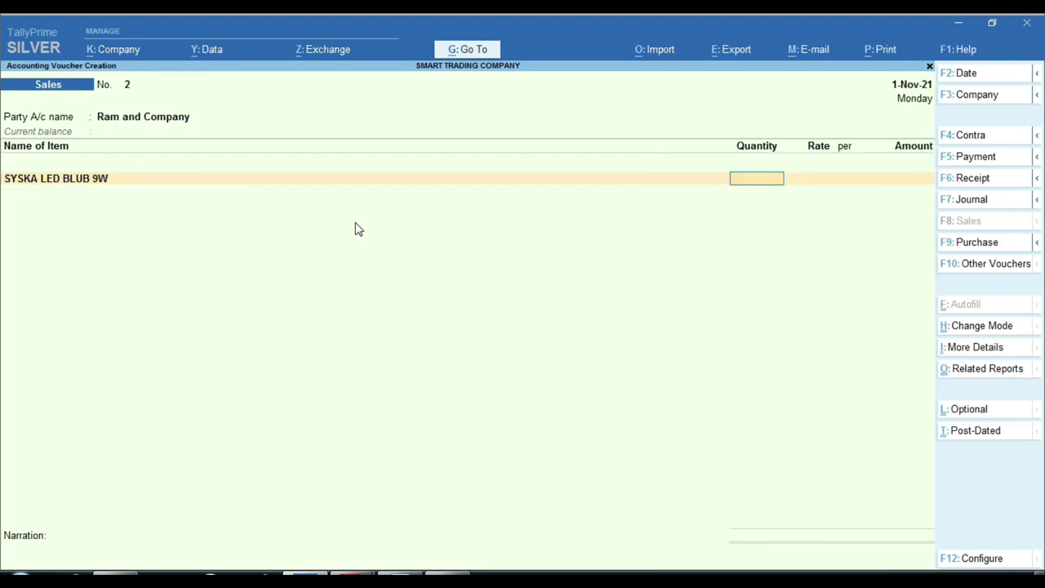
type("4")
key("Return")
type("160")
key("Return")
key("Return")
key("Return")
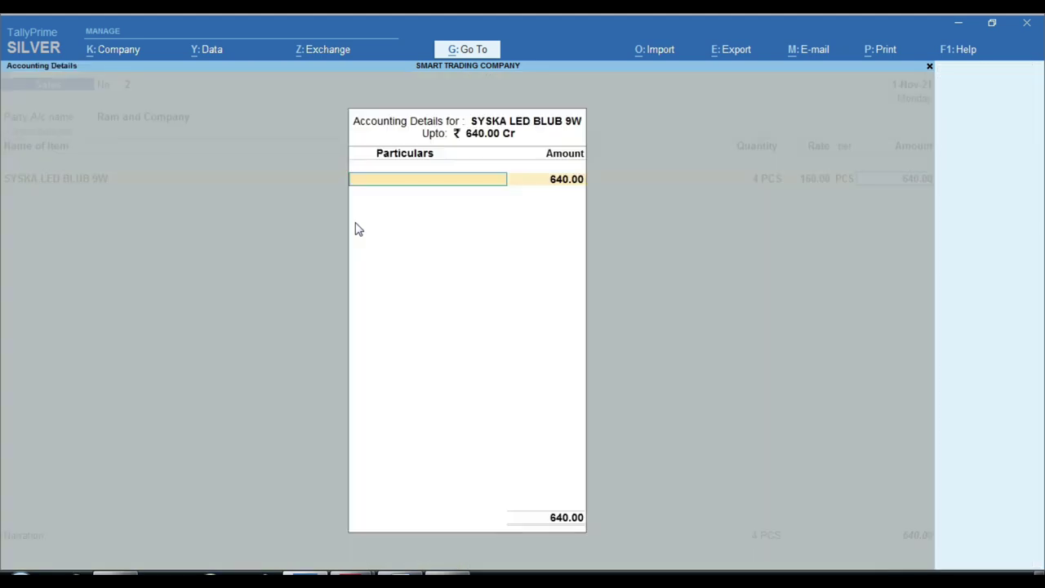
key("Return")
key("Return")
key("Return")
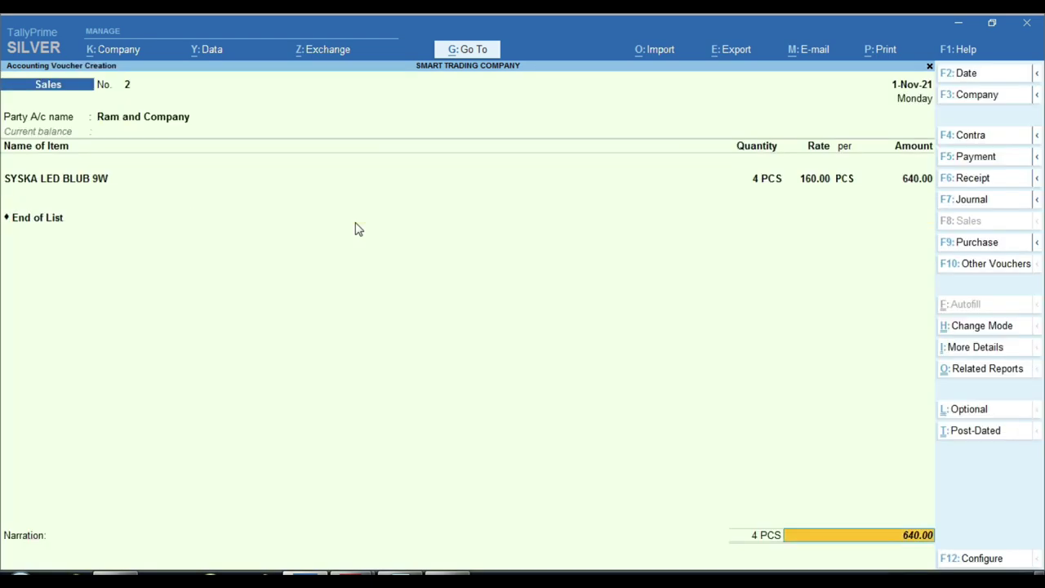
key("Return")
key("Return")
key("Return")
key("Return")
key("Return")
key("Return")
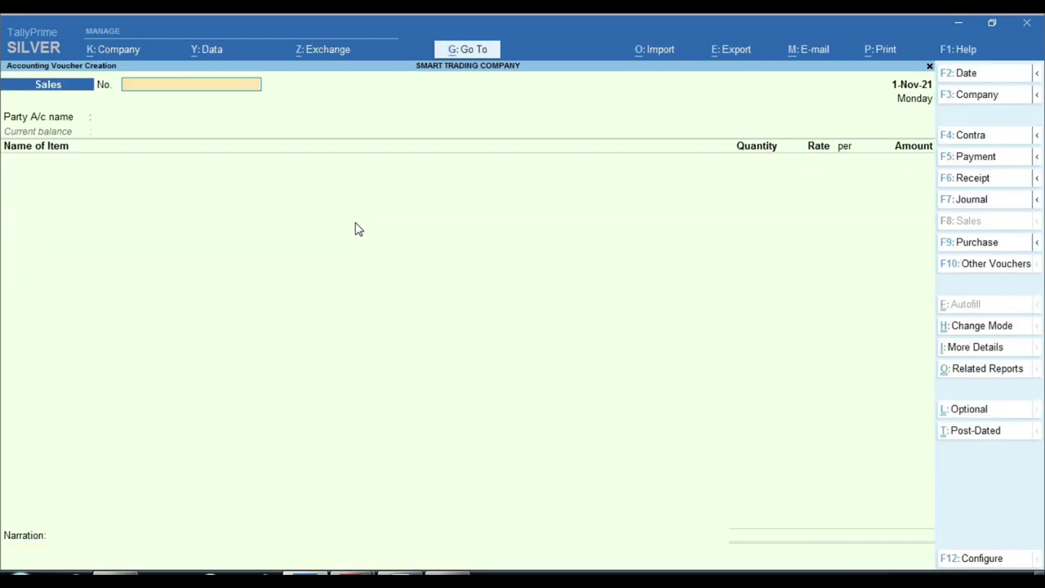
Number the voucher 3 and create Composition-registered party ledger 'Xyz Trading Company'
type("3")
key("Return")
key("Return")
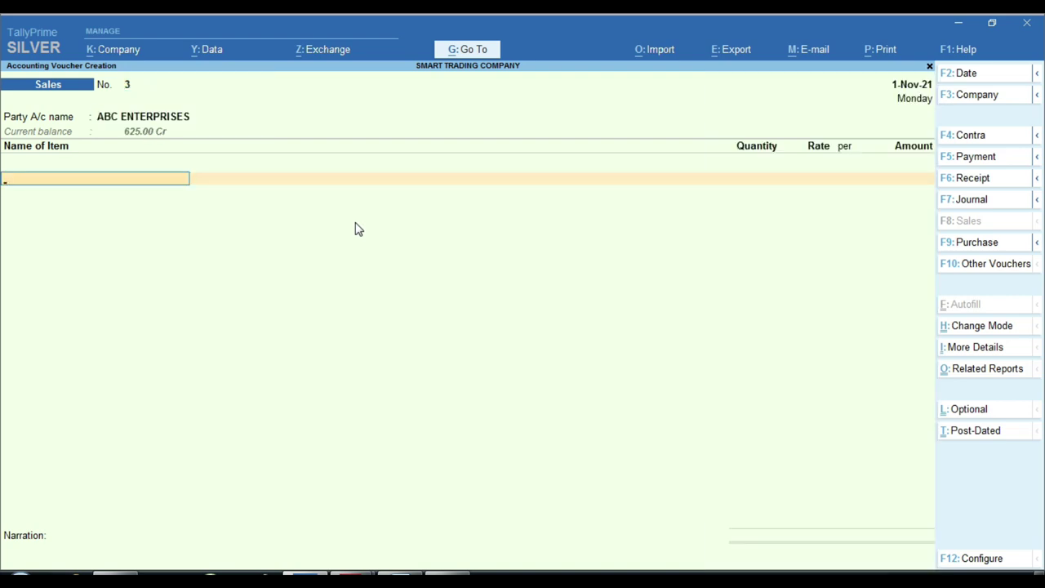
key("BackSpace")
key("alt+c")
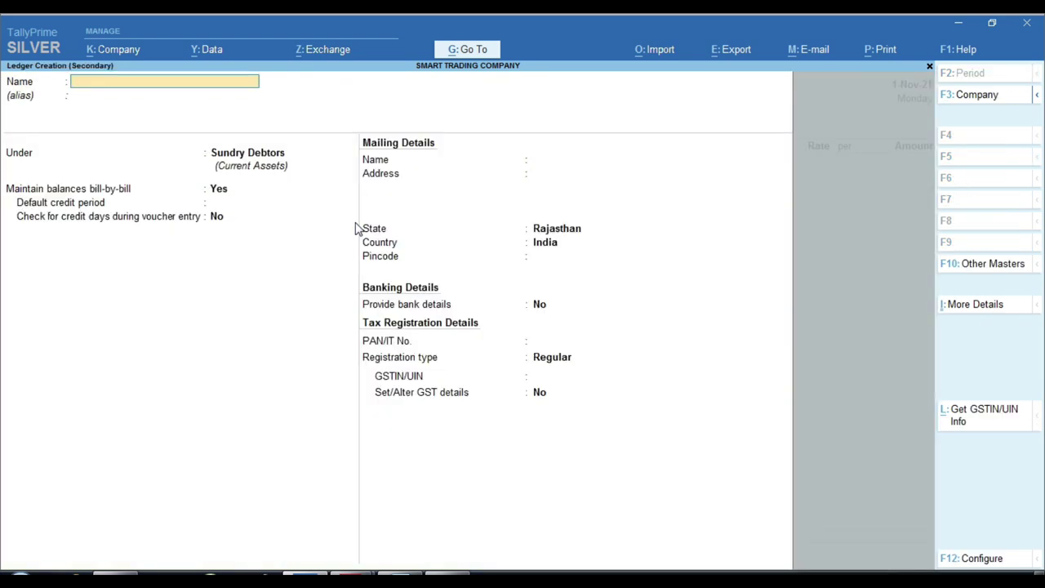
type("M")
key("BackSpace")
type("Axy")
key("BackSpace")
key("BackSpace")
key("BackSpace")
type("Xyz Trading Company")
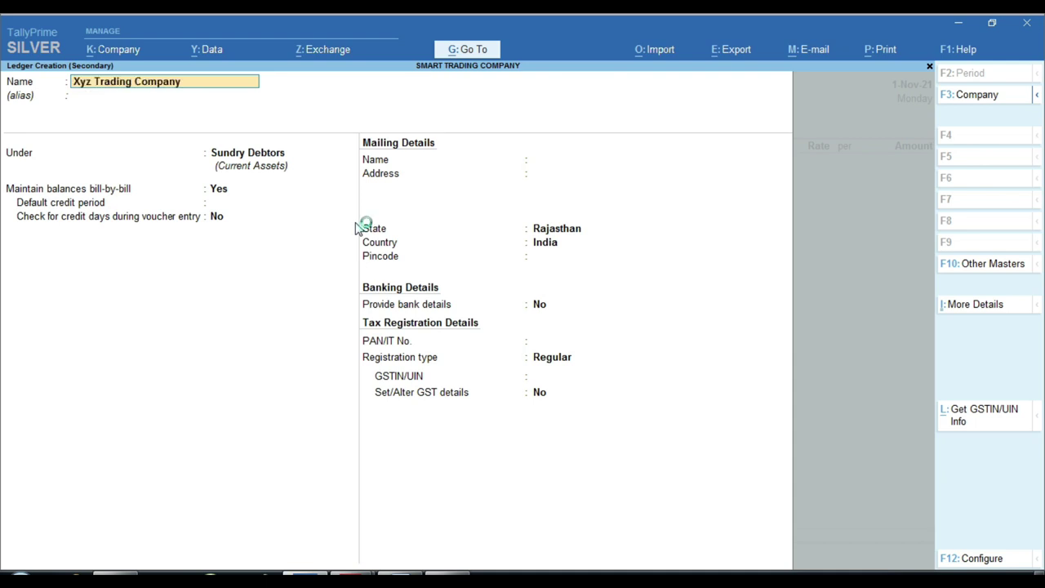
key("Return")
key("Return")
key("Return")
key("Return")
key("Return")
key("Return")
key("Return")
key("Return")
key("Return")
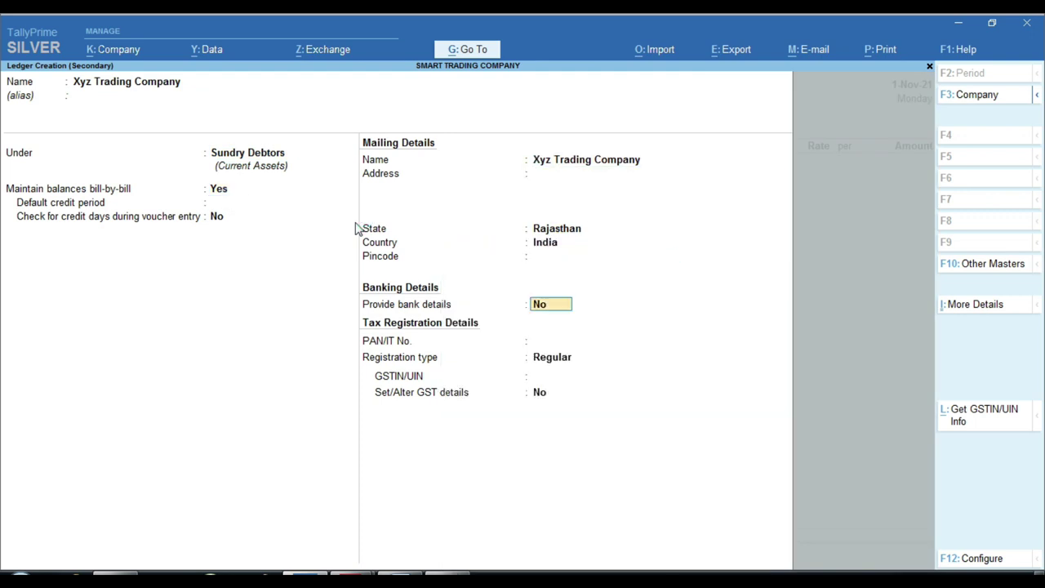
key("Up")
key("Up")
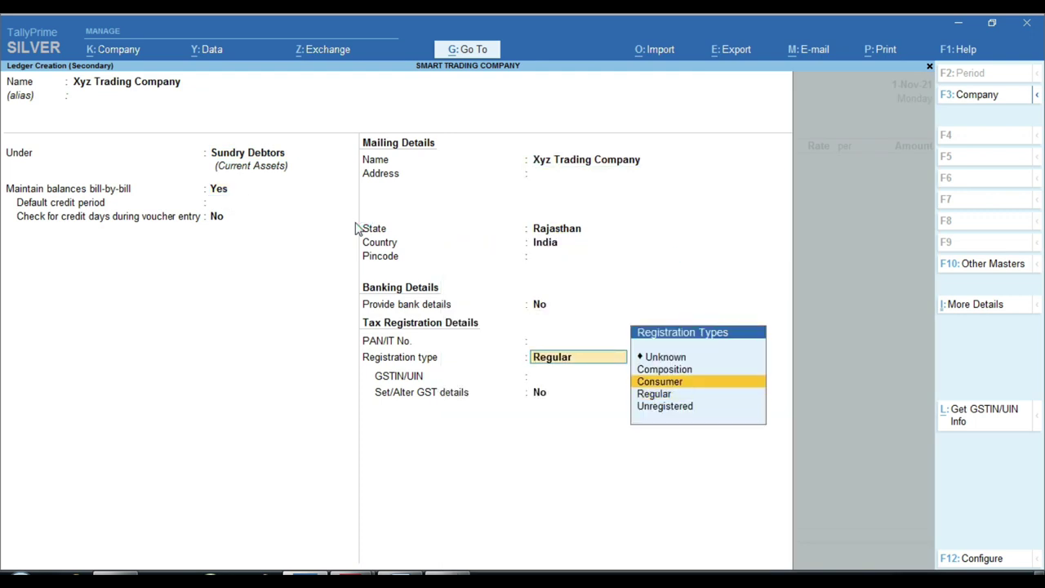
key("Return")
key("Return")
key("Return")
key("Return")
key("Return")
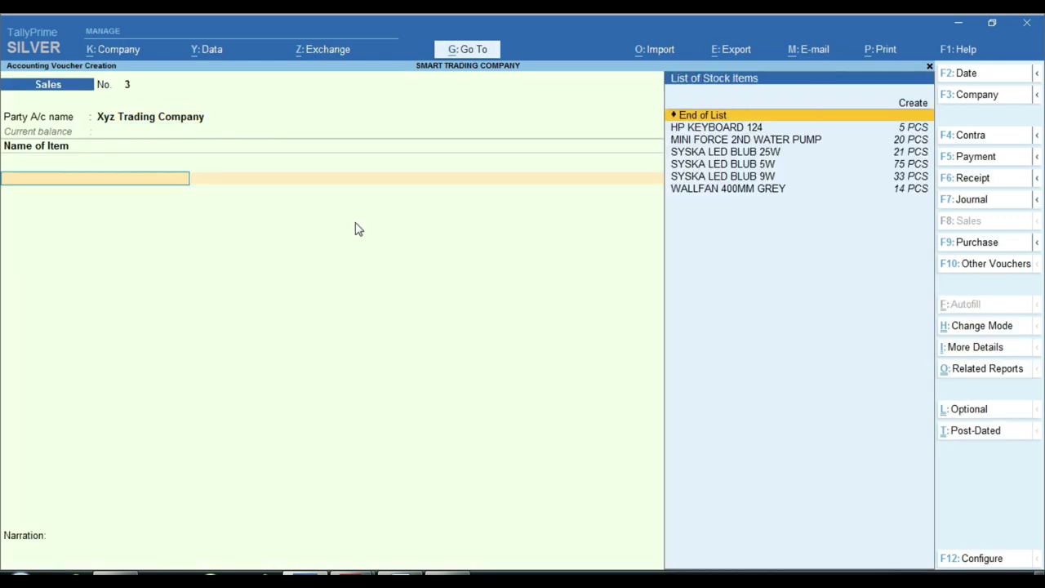
Select HP KEYBOARD 124 as the sold item and check its Stock Query
key("Down")
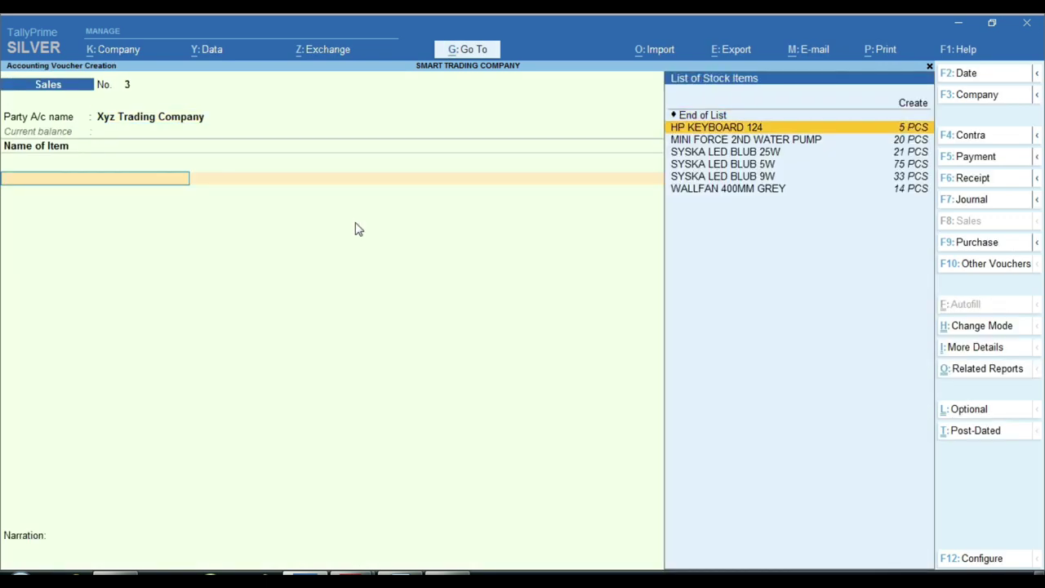
key("Return")
key("BackSpace")
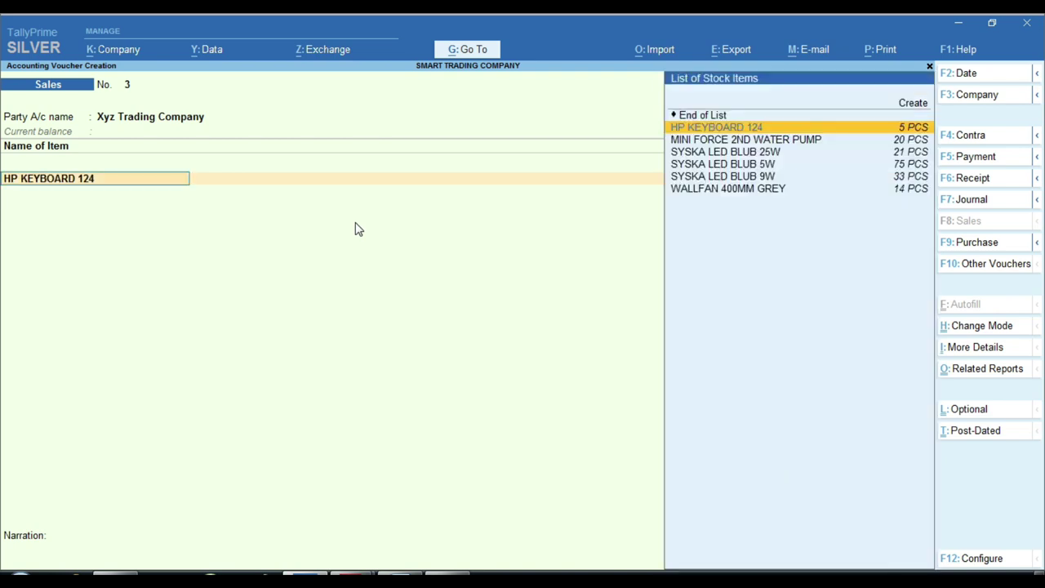
key("alt+Return")
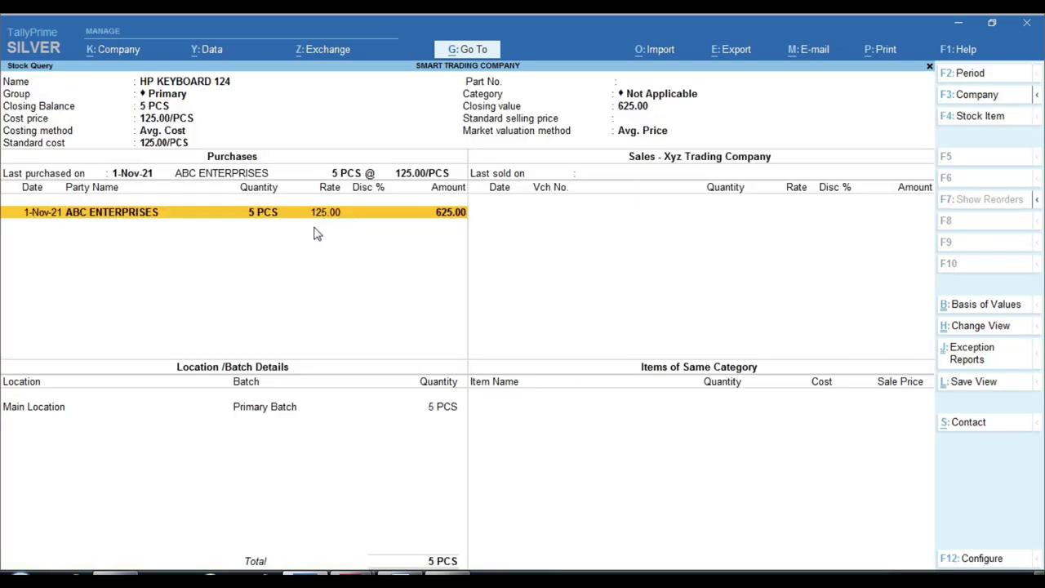
left_click(321, 208)
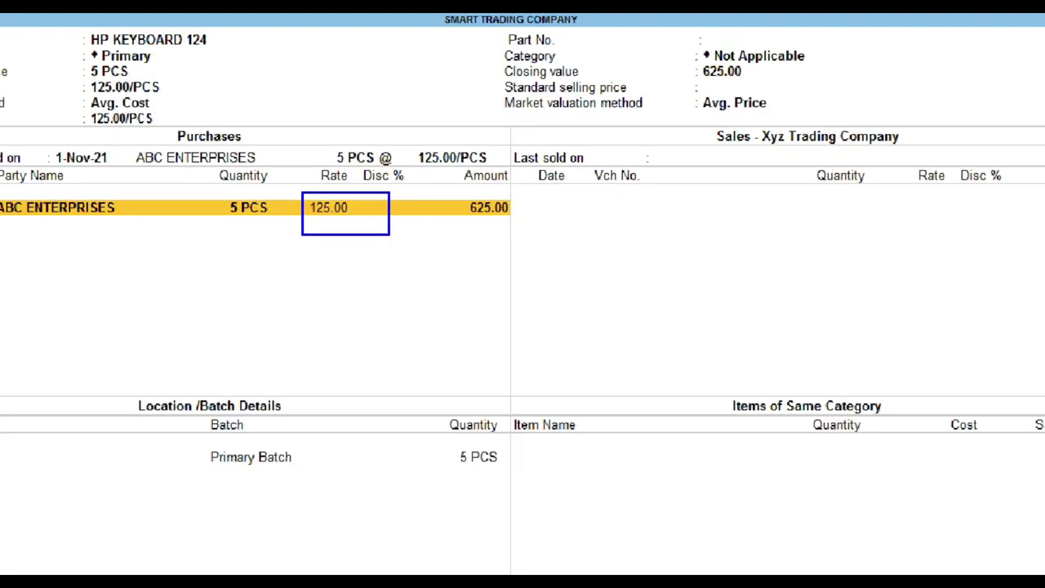
key("Escape")
Enter 4 PCS at 150 (600.00) with the Taxable Good Sale ledger and new reference 3
key("Return")
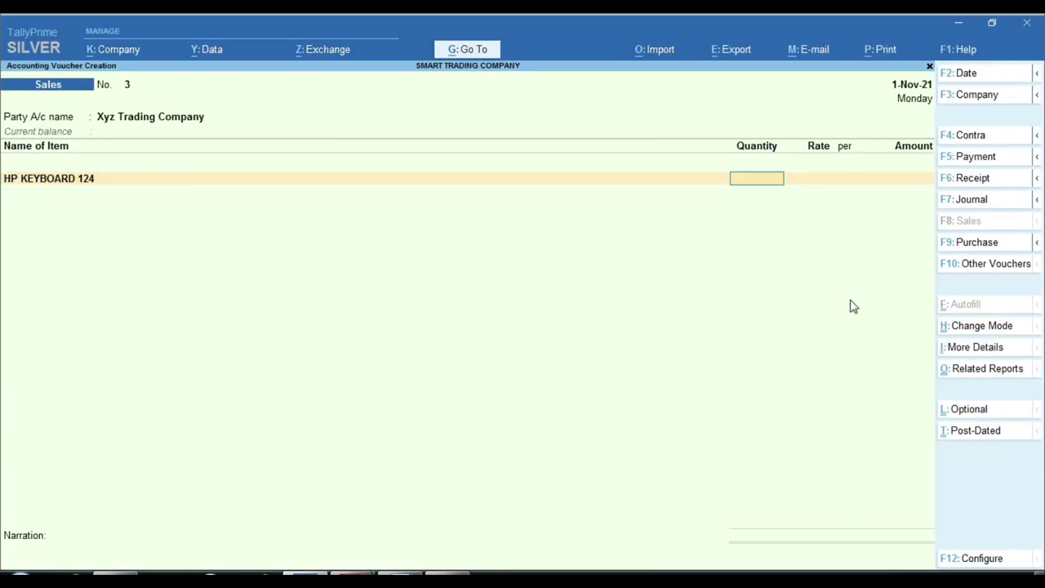
type("4")
key("Return")
type("150")
key("Return")
key("Return")
key("Return")
key("Return")
key("Return")
key("Return")
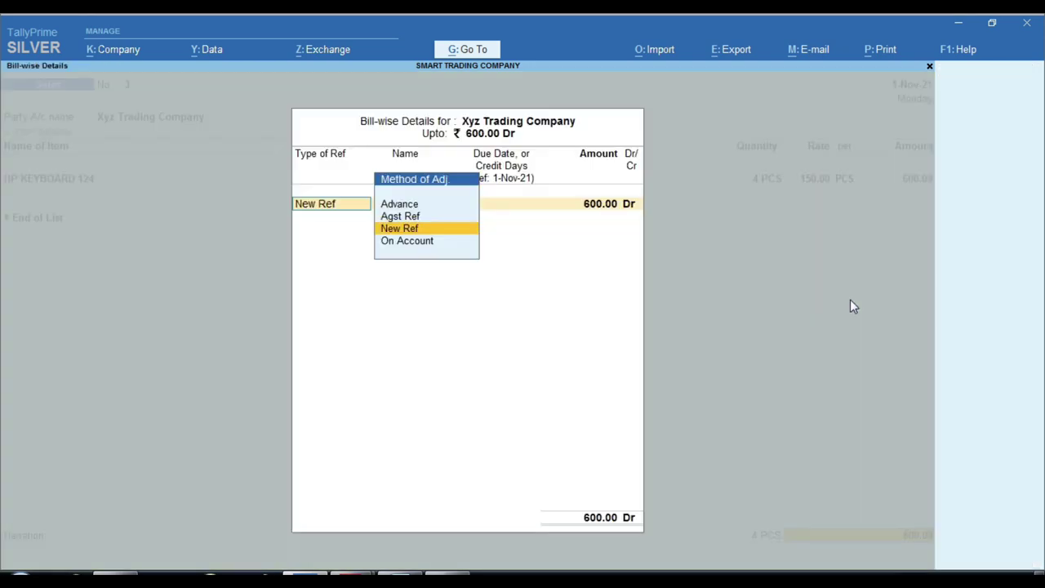
key("Return")
key("Return")
key("Return")
key("Return")
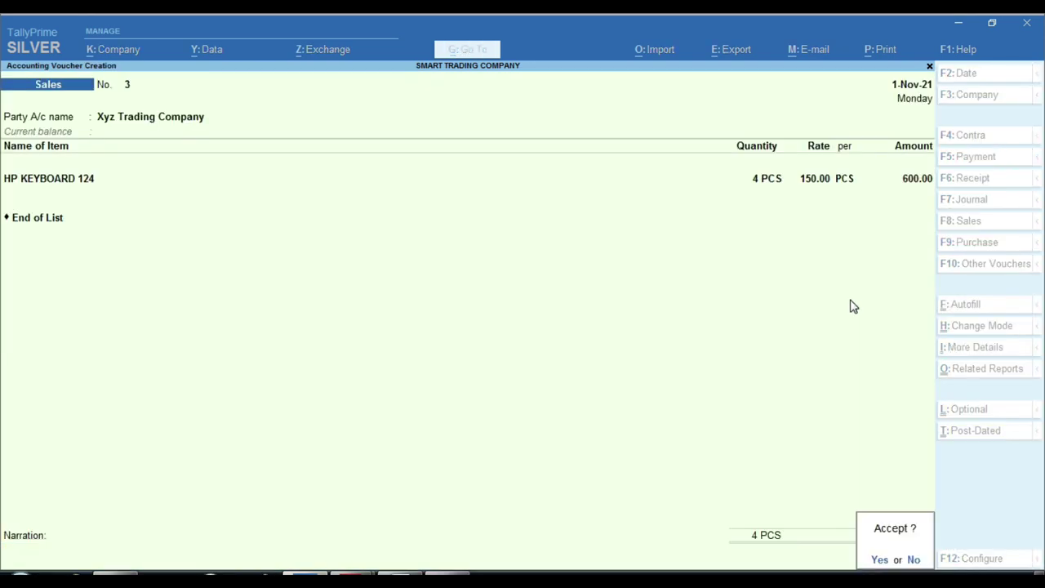
key("Return")
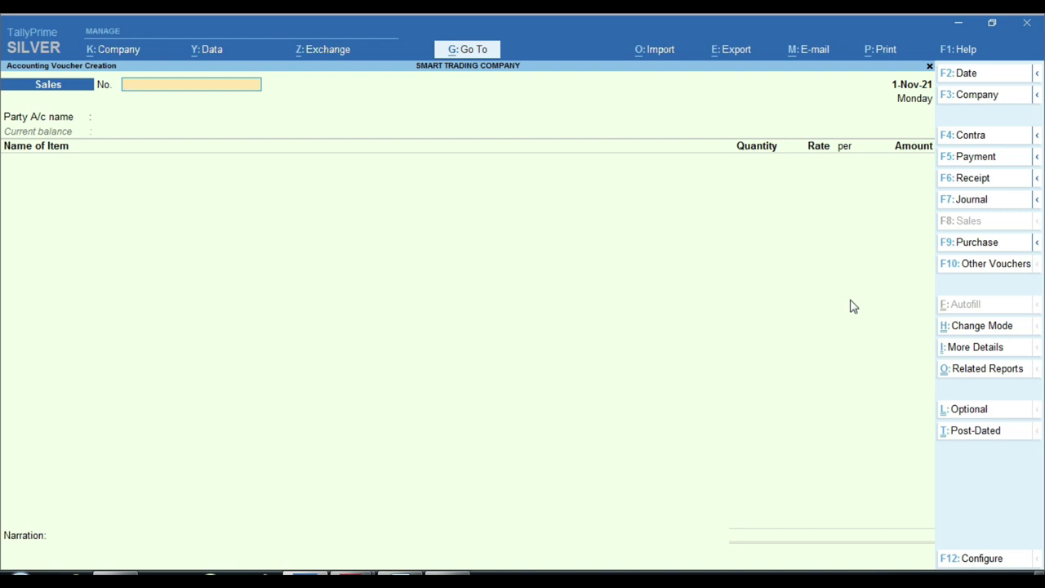
From the Gateway of Tally, open the detailed Profit & Loss report
key("Escape")
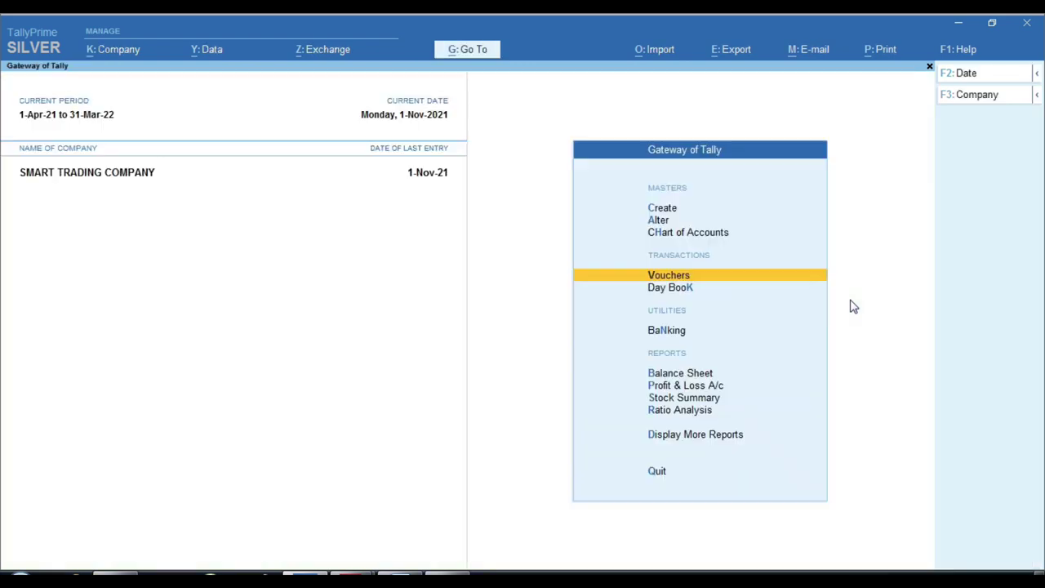
key("Down")
key("Down")
key("Down")
key("Down")
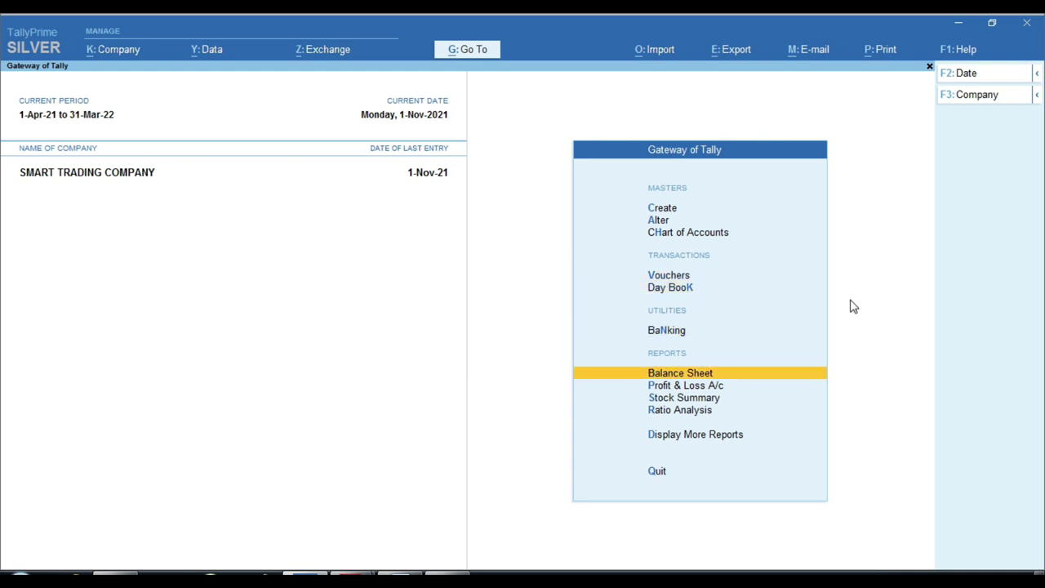
key("Return")
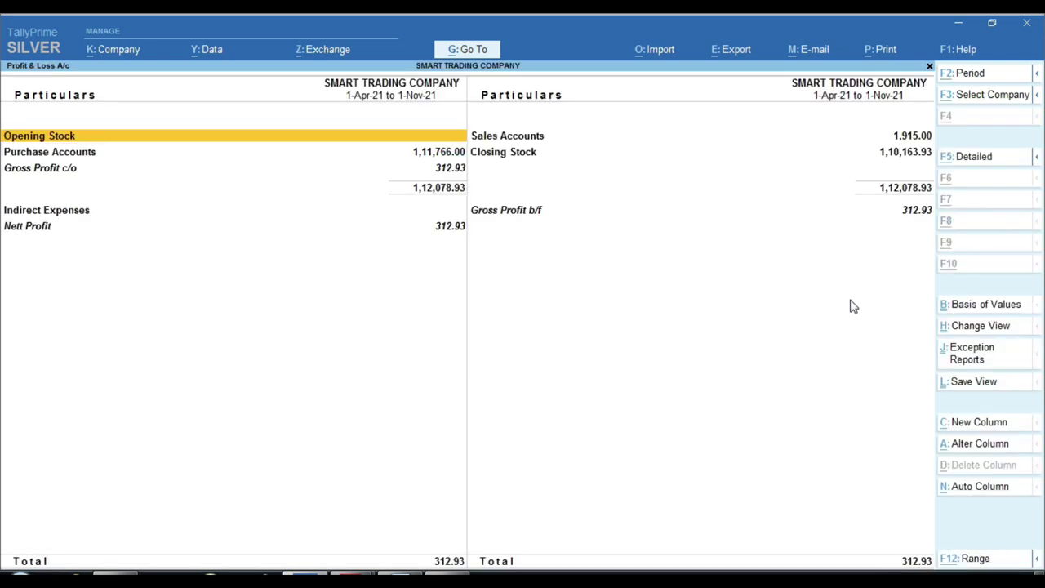
key("alt+F5")
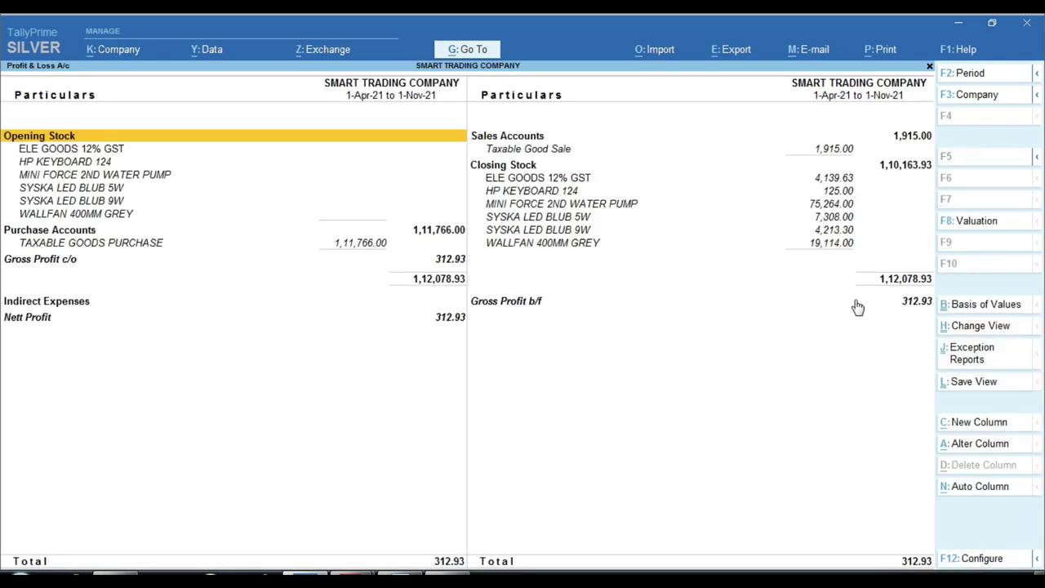
Open the Taxable Good Sale monthly summary and drill into November's 1,915.00 sales
left_click(844, 156)
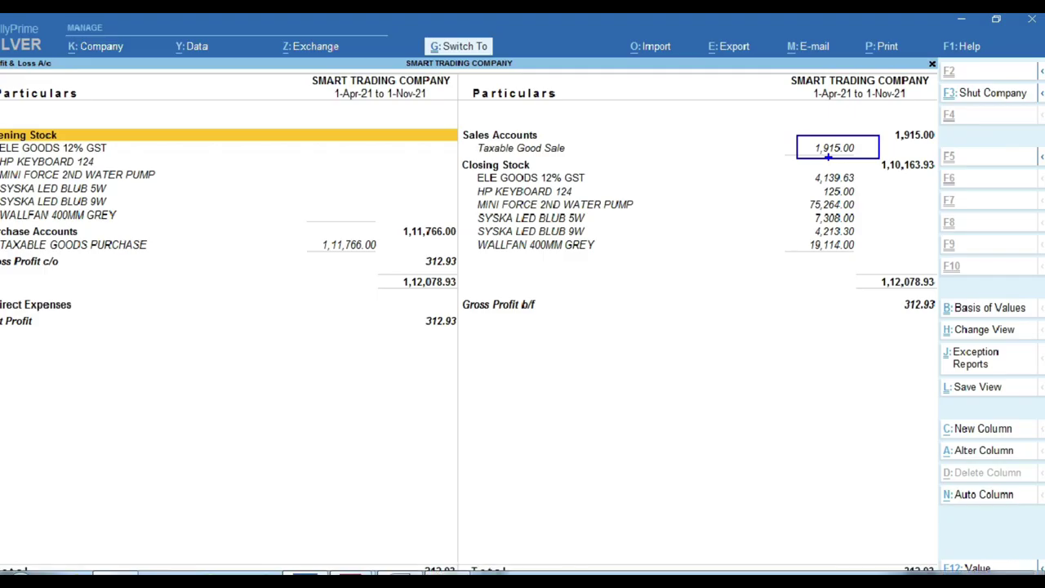
left_click(810, 152)
left_click(808, 154)
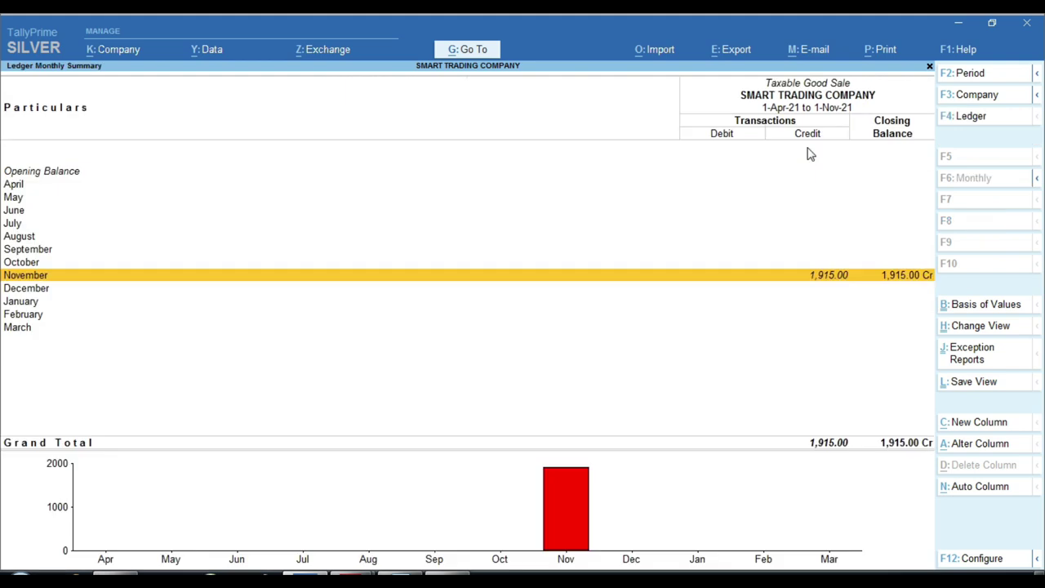
key("Return")
Open sales voucher 1 and replace the CGST TAX row with End of List
key("Return")
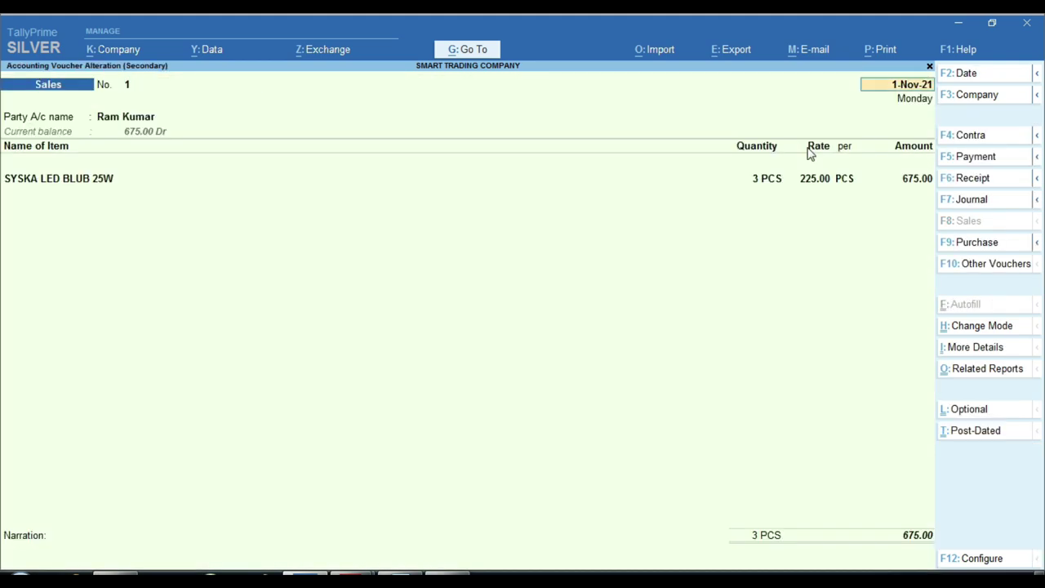
key("Return")
key("Return")
key("Return")
key("Return")
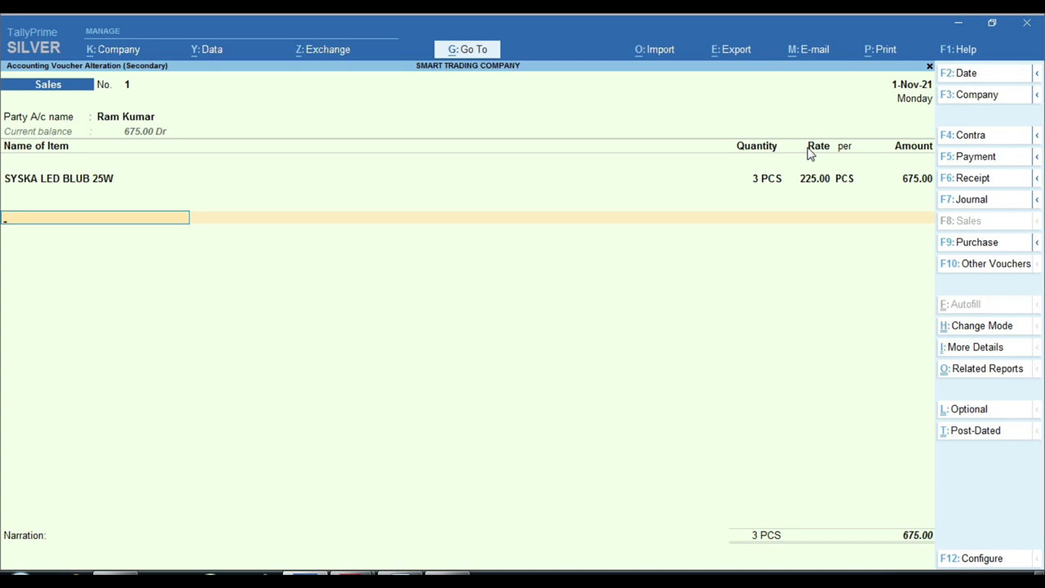
type("Cg")
key("Return")
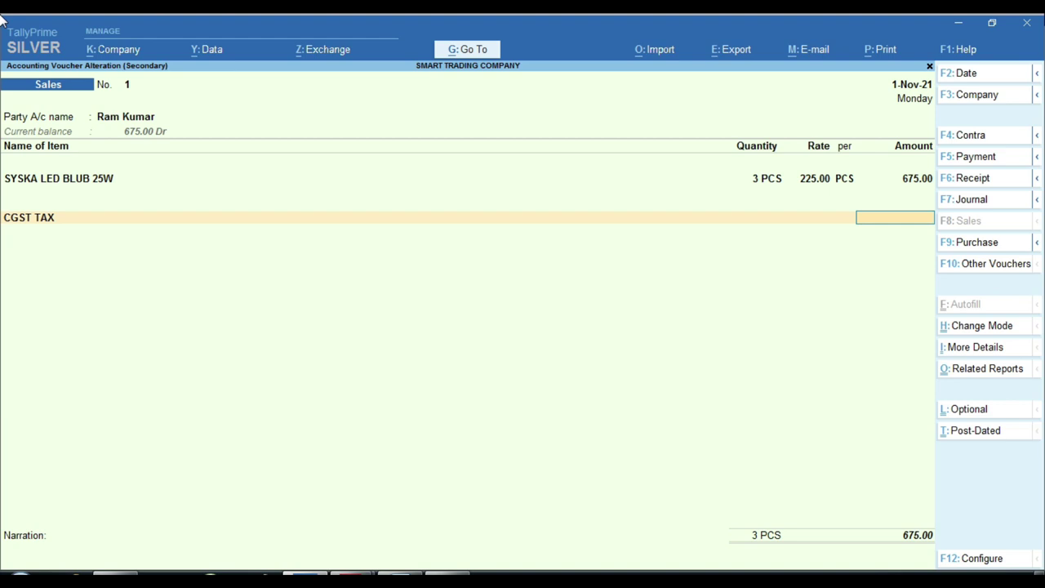
key("ctrl")
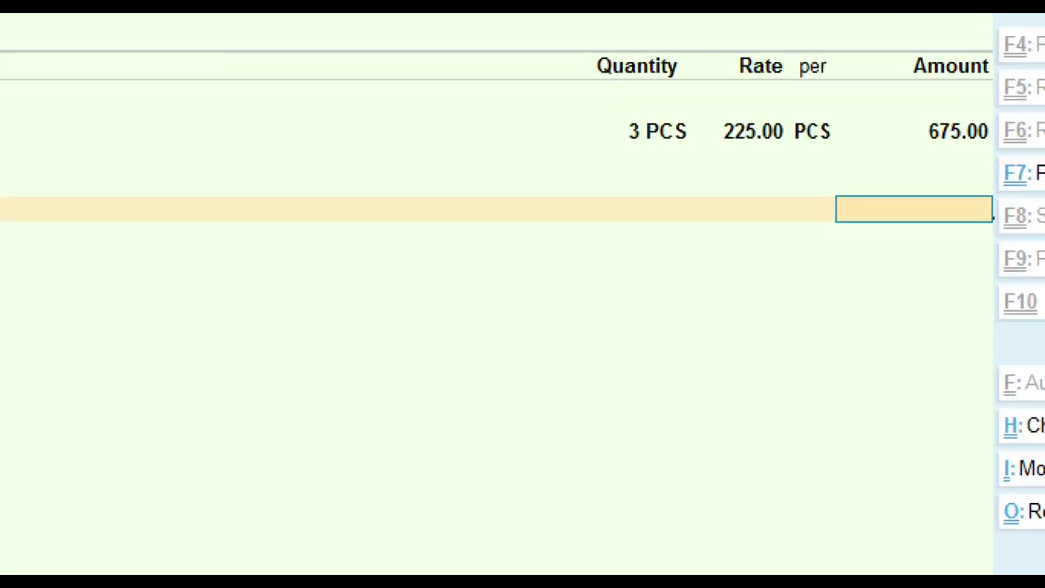
key("BackSpace")
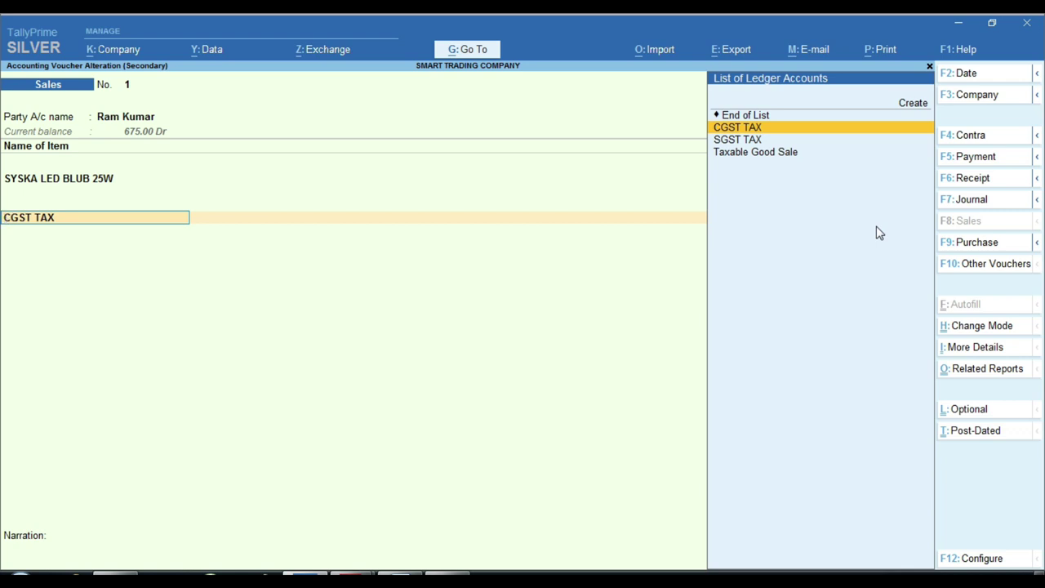
key("Up")
key("Return")
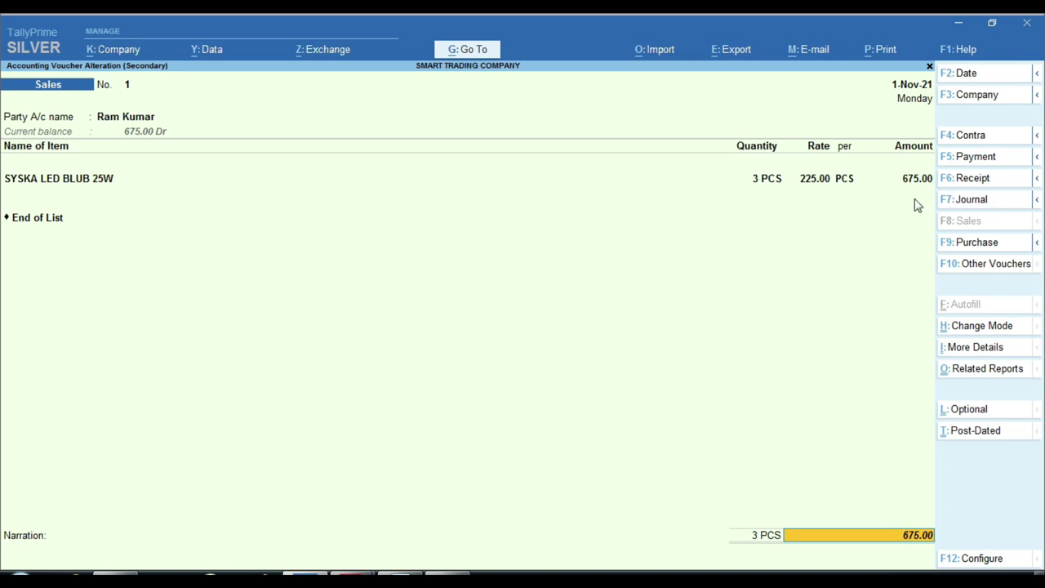
Pass the 675.00 total and bill-wise details to reach the save prompt
key("ctrl")
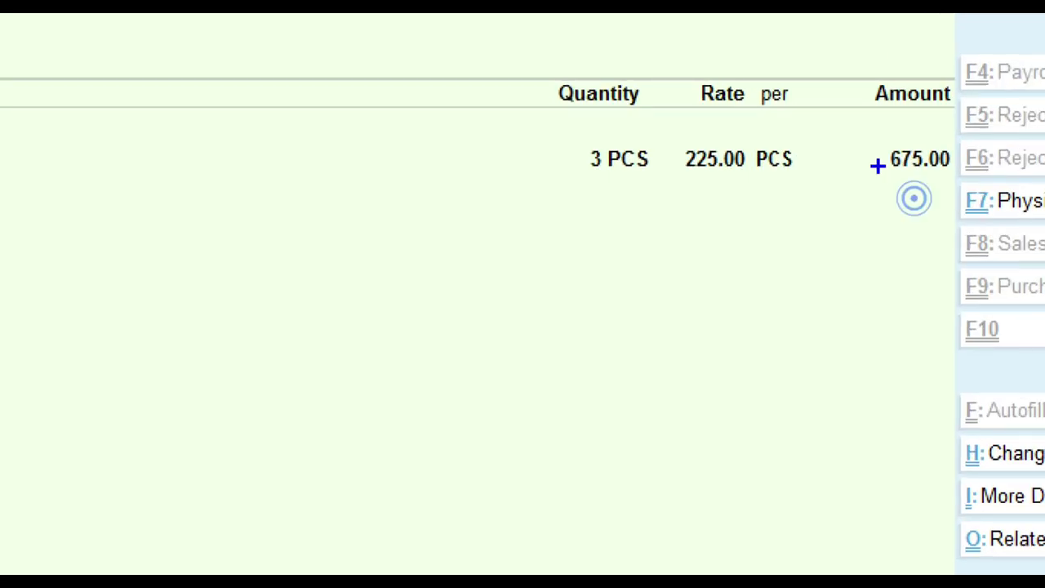
left_click_drag(872, 131, 979, 206)
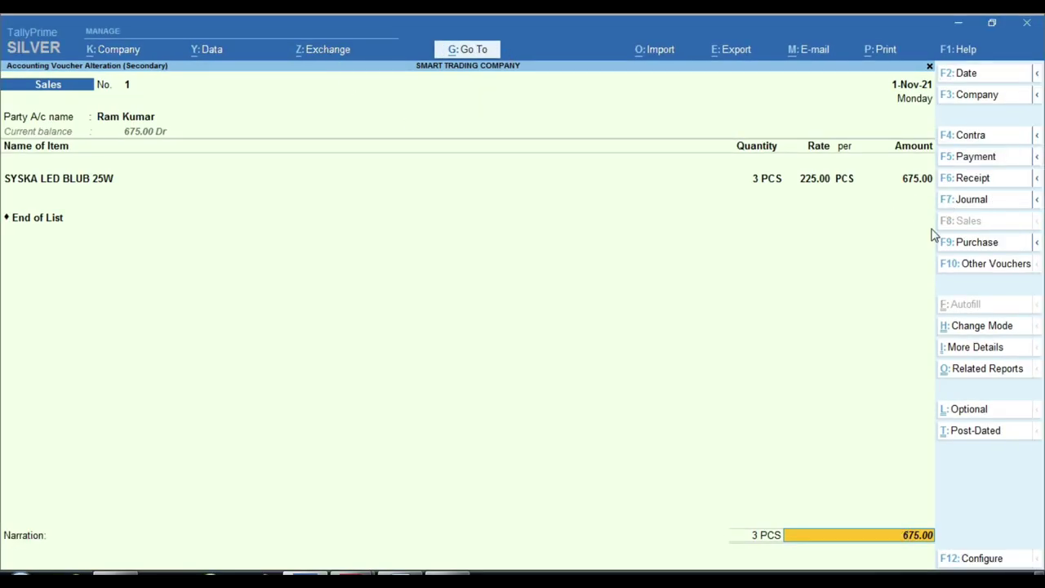
key("Return")
key("Return")
key("Return")
key("Return")
key("Return")
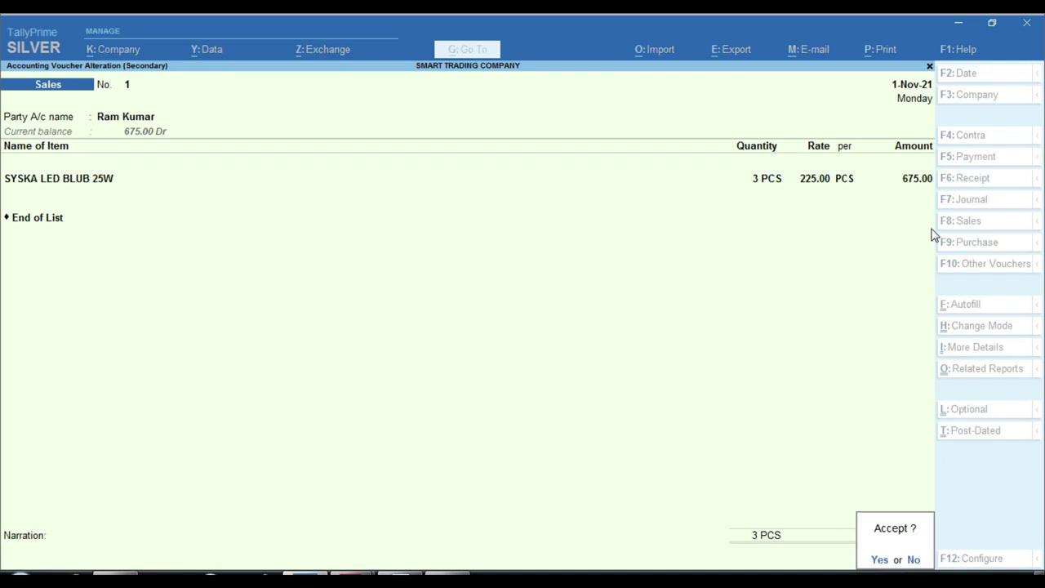
key("Return")
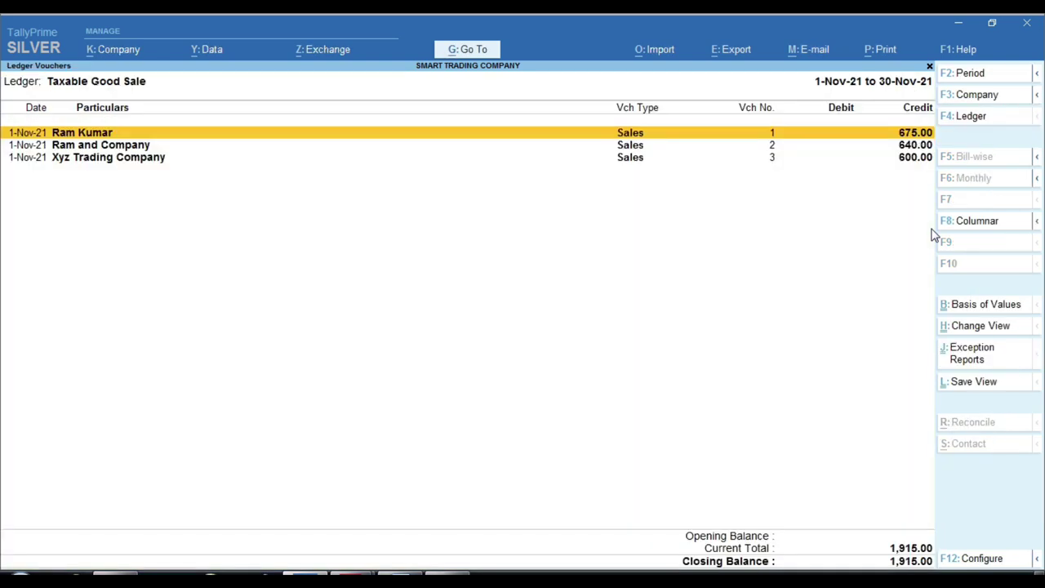
Highlight the 1,915.00 sales total and step back from the monthly summary to Profit & Loss
key("ctrl")
left_click_drag(876, 528, 926, 551)
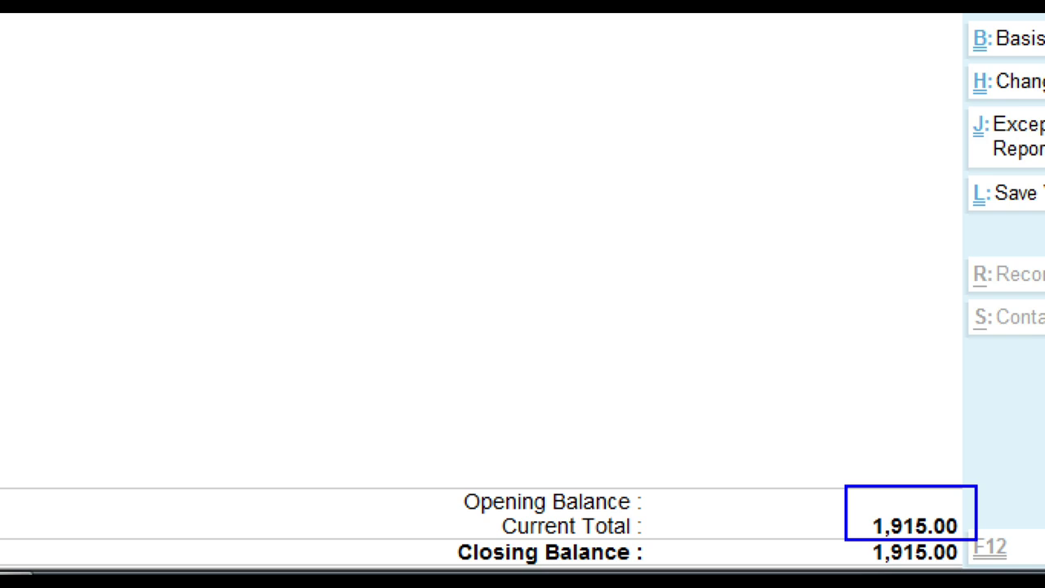
key("Escape")
key("Escape")
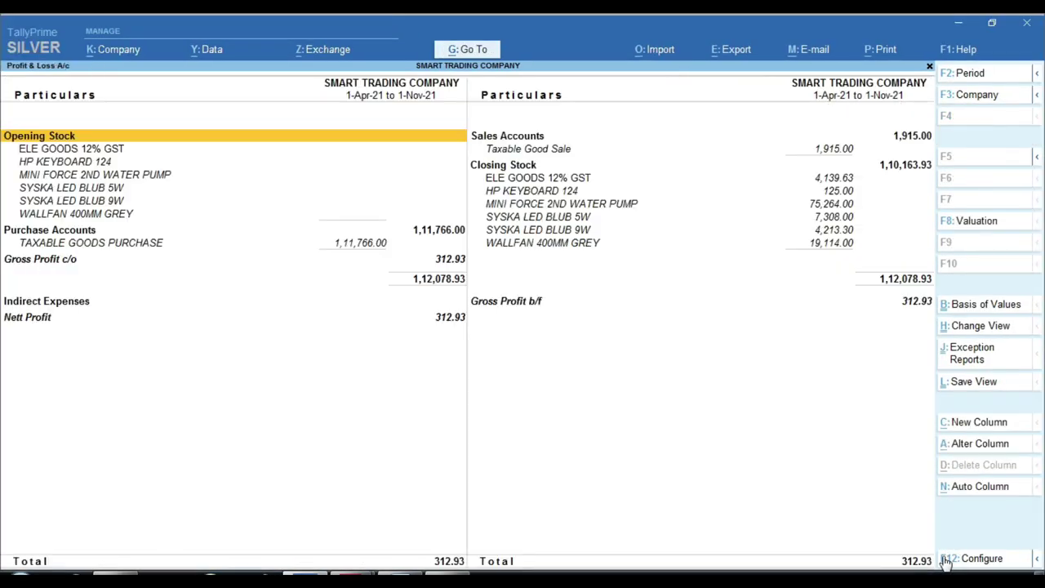
key("Escape")
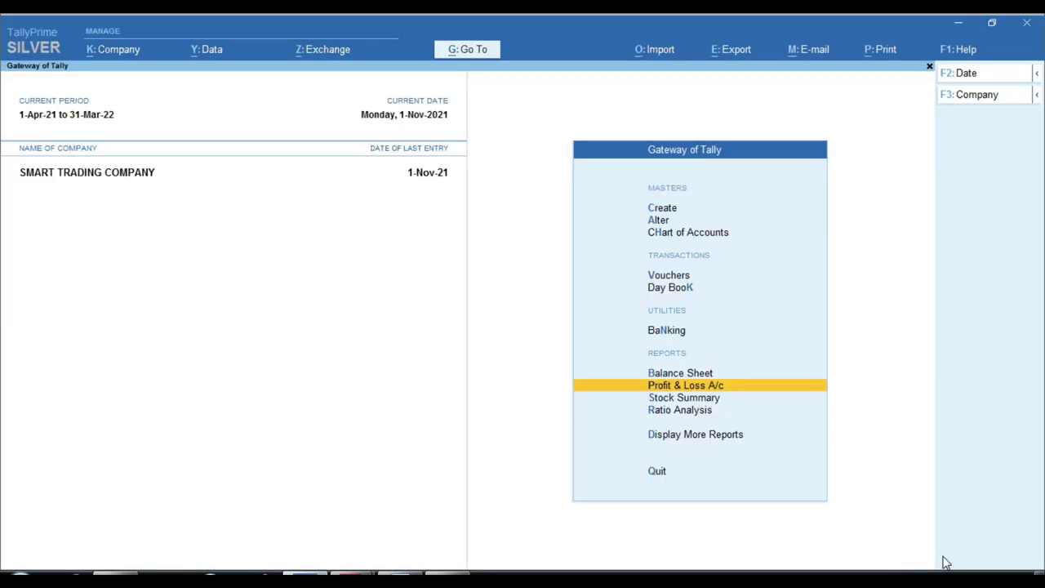
Navigate from Gateway of Tally through Display More Reports to the GST Reports menu
key("Down")
key("Down")
key("Down")
key("Return")
key("Down")
key("Down")
key("Down")
key("Down")
key("Down")
key("Down")
key("Down")
key("Down")
key("Down")
key("Up")
key("Return")
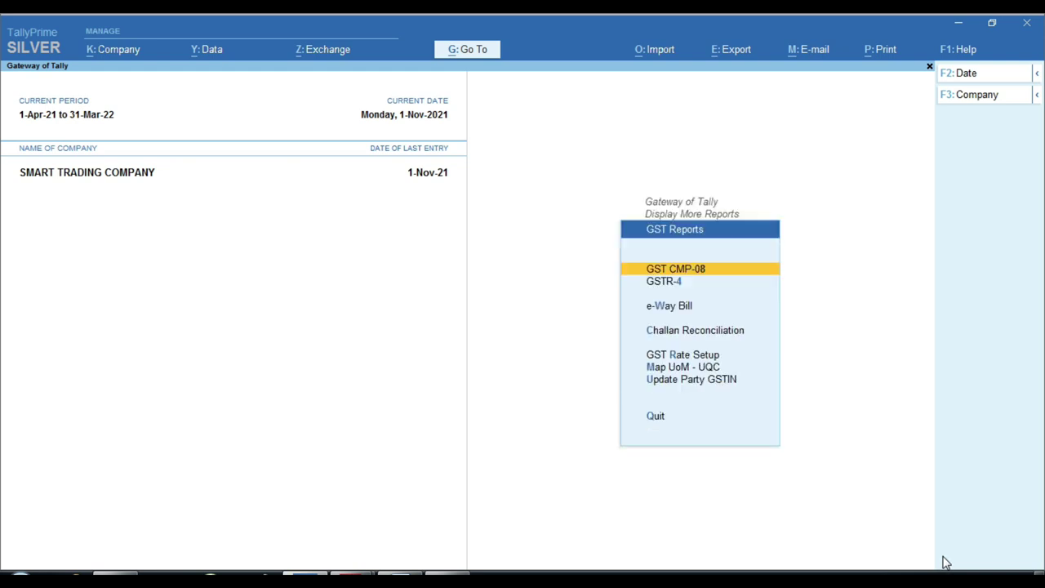
key("ctrl")
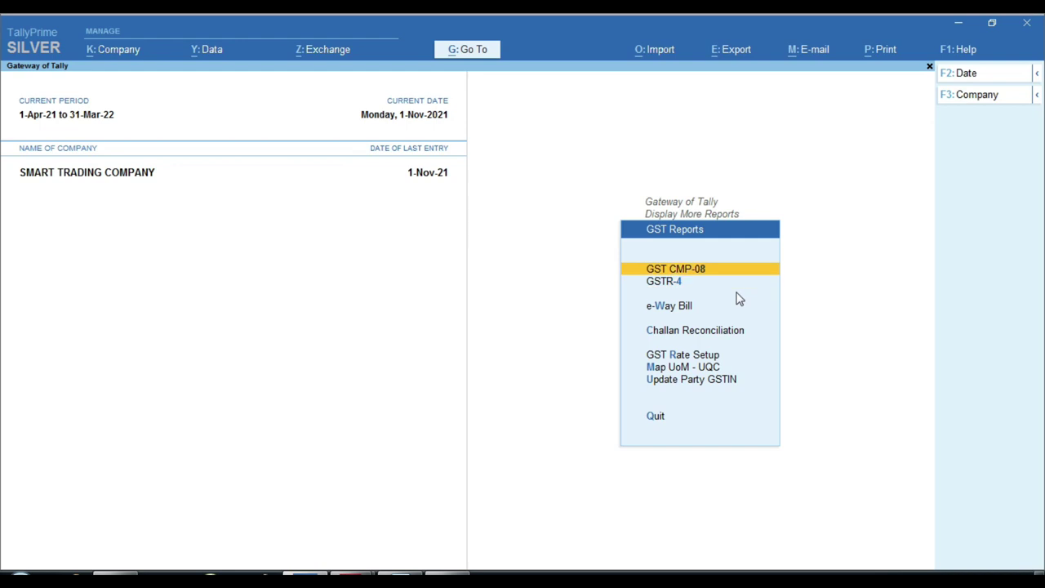
Open GST CMP-08 and set the period from 1-4-2021 to 1-11-2021
key("Return")
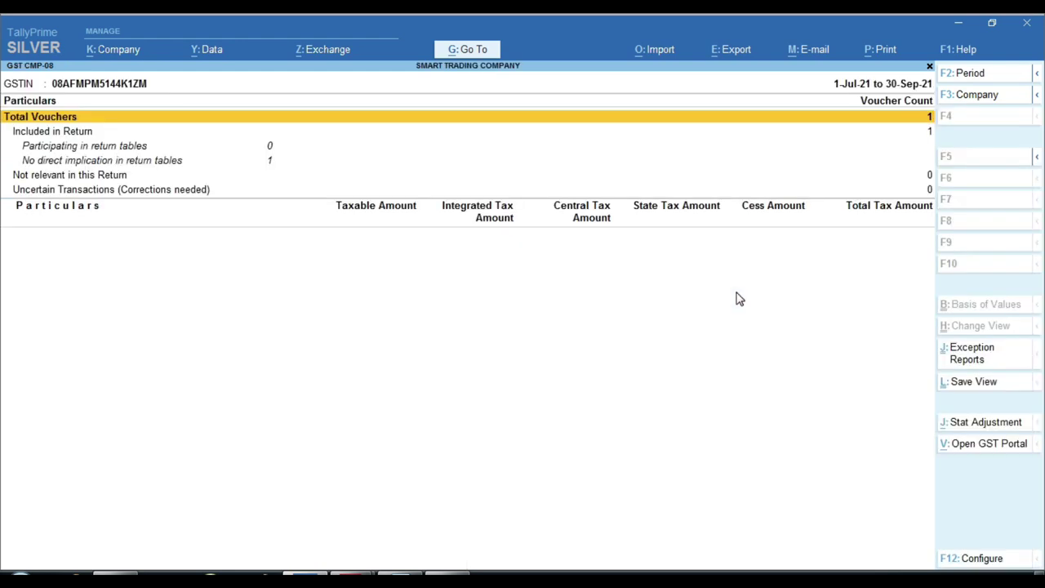
key("F2")
key("BackSpace")
type("1-4-2021")
key("Return")
type("1-11-2021")
key("Return")
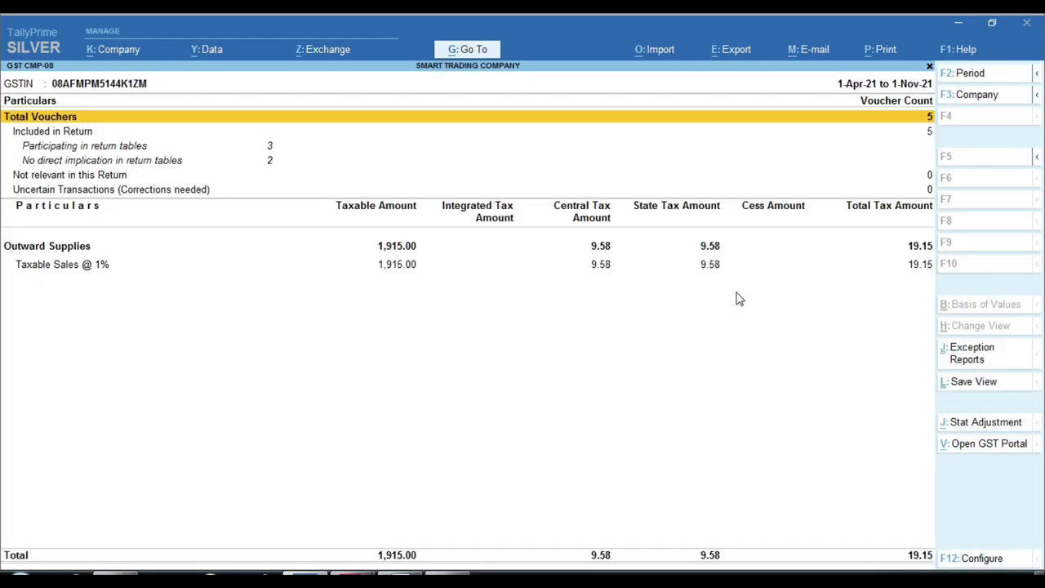
Highlight the 1,915.00 taxable value and 19.15 tax in the CMP-08 totals
key("ctrl")
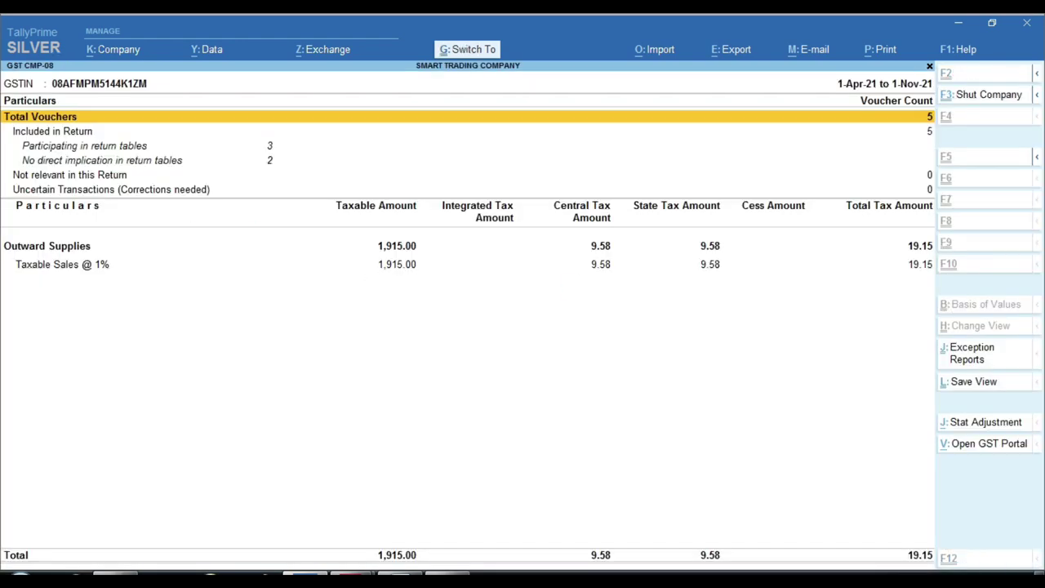
left_click(433, 272)
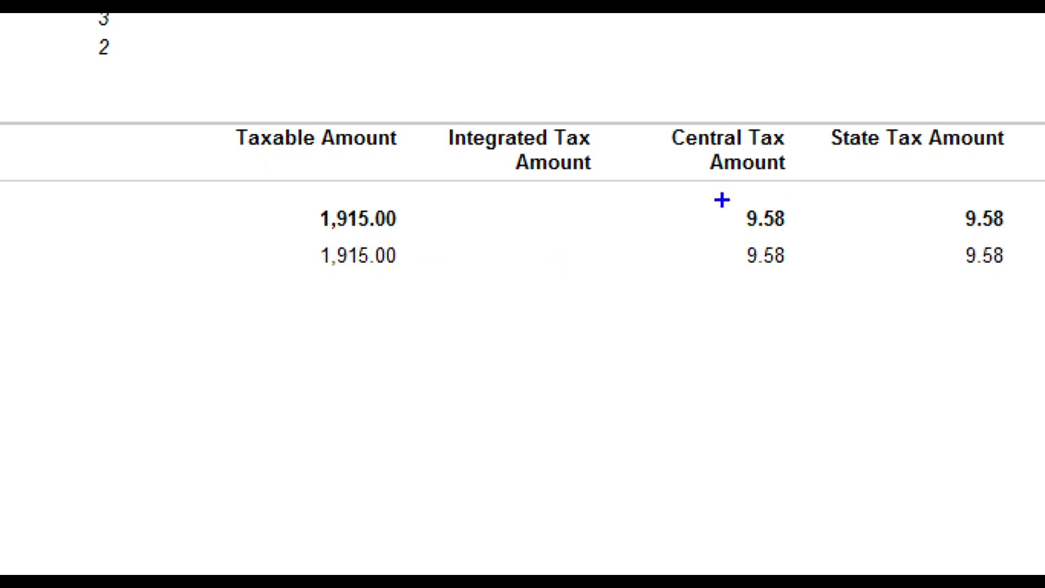
left_click_drag(718, 194, 808, 237)
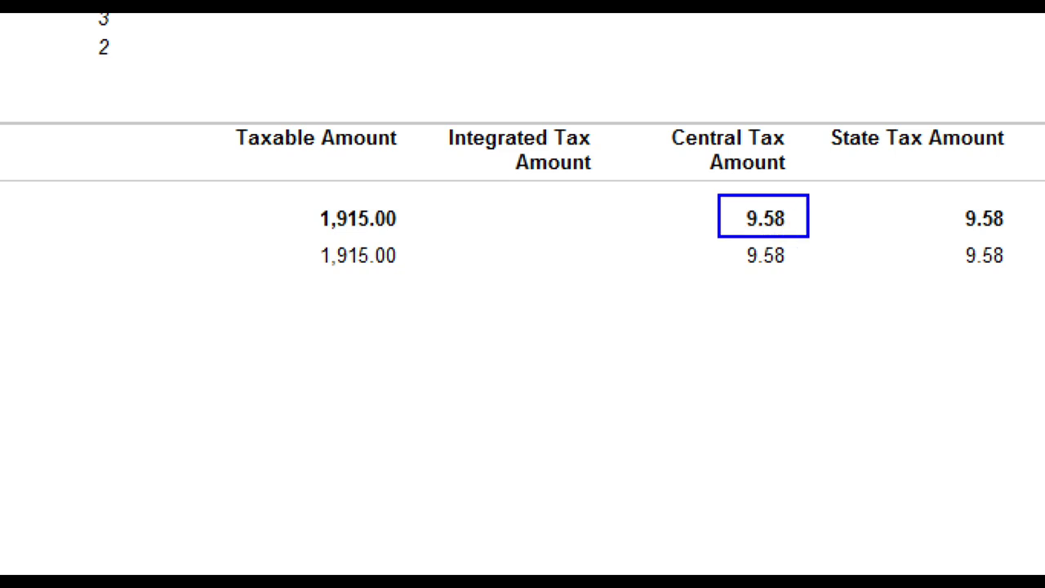
left_click_drag(950, 191, 1024, 237)
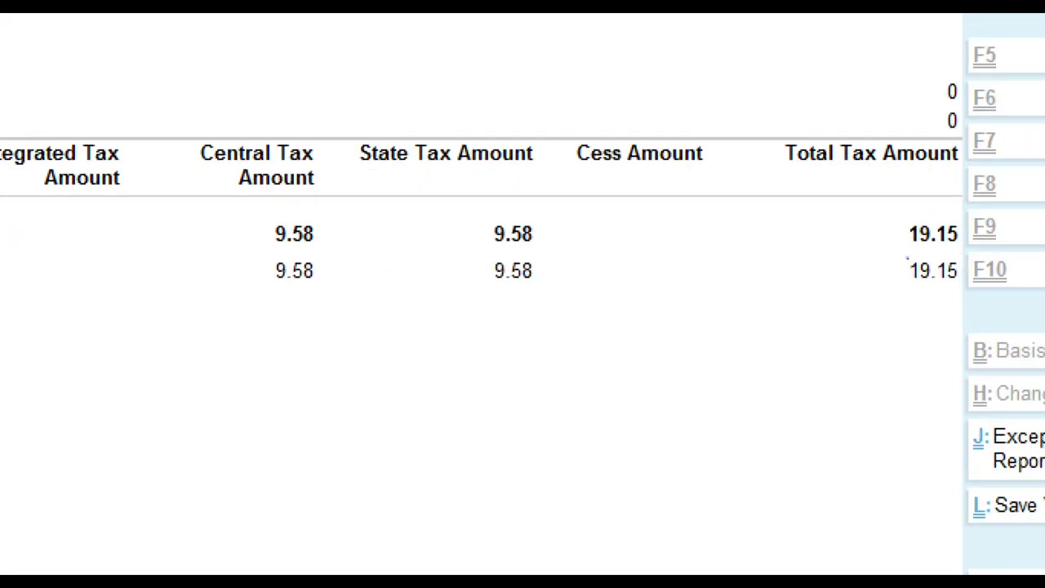
mouse_move(889, 209)
left_mouse_down()
mouse_move(926, 253)
mouse_move(975, 253)
left_mouse_up()
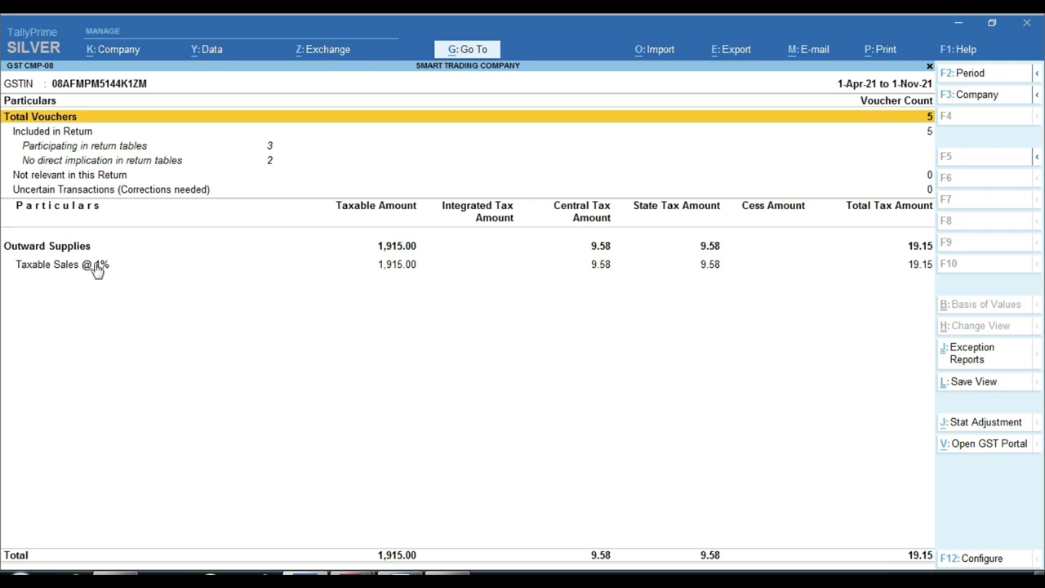
key("ctrl")
Review the Sale Ledger Creation and sale invoice topics in the Word lesson outline
key("alt+Tab")
left_click(429, 398)
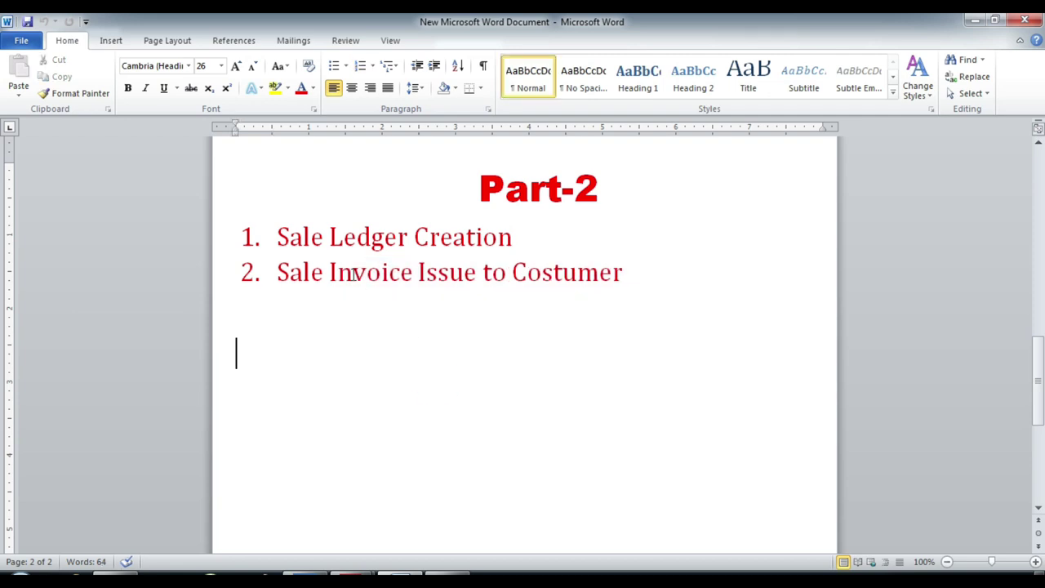
left_click(441, 237)
left_click(390, 272)
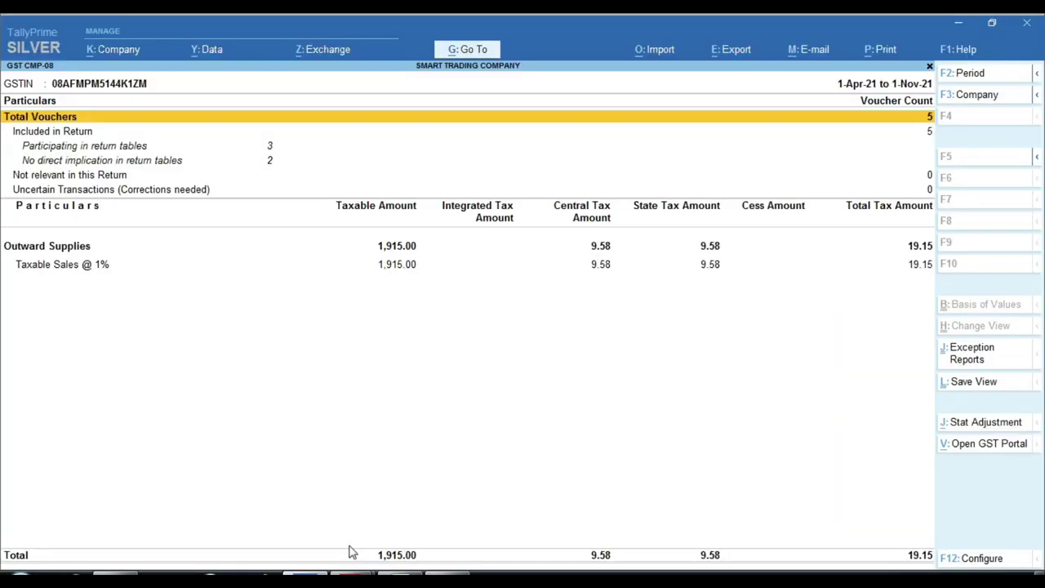
Drill into Taxable Sales @ 1% in GST CMP-08 to reach sales voucher 1
left_click(351, 567)
left_click(441, 269)
key("Return")
key("Return")
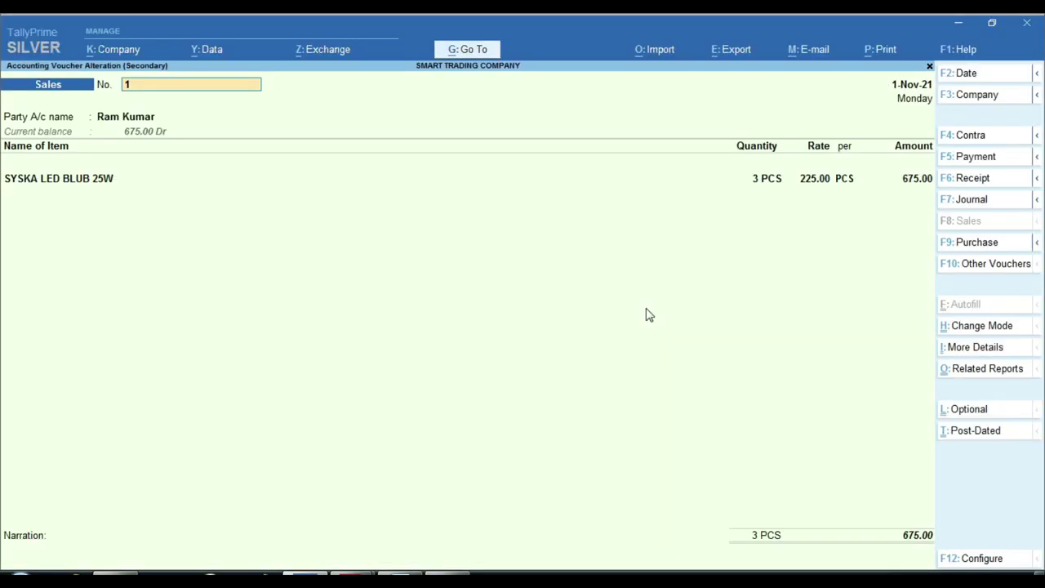